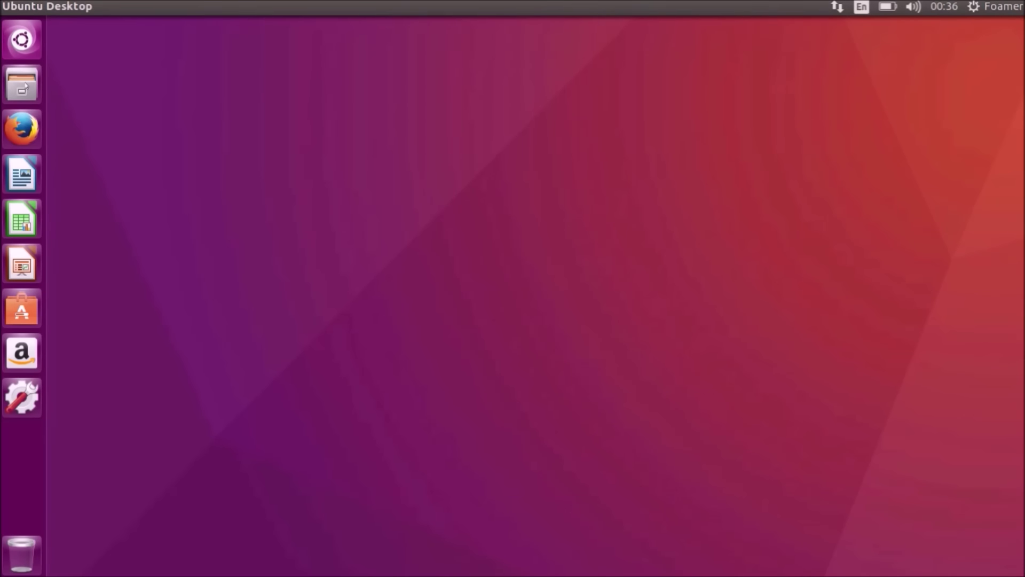
# Step: Launch the Files manager from the launcher so it shows the Home folder
pyautogui.click(21, 84)
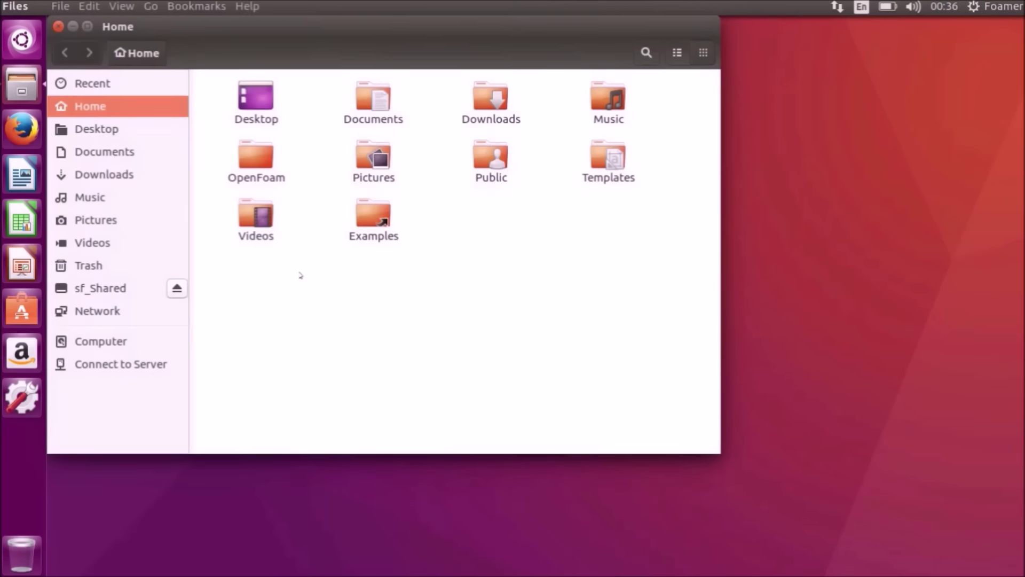
# Step: Browse to /opt/openfoam4/tutorials/incompressible/simpleFoam in the file system
pyautogui.click(113, 346)
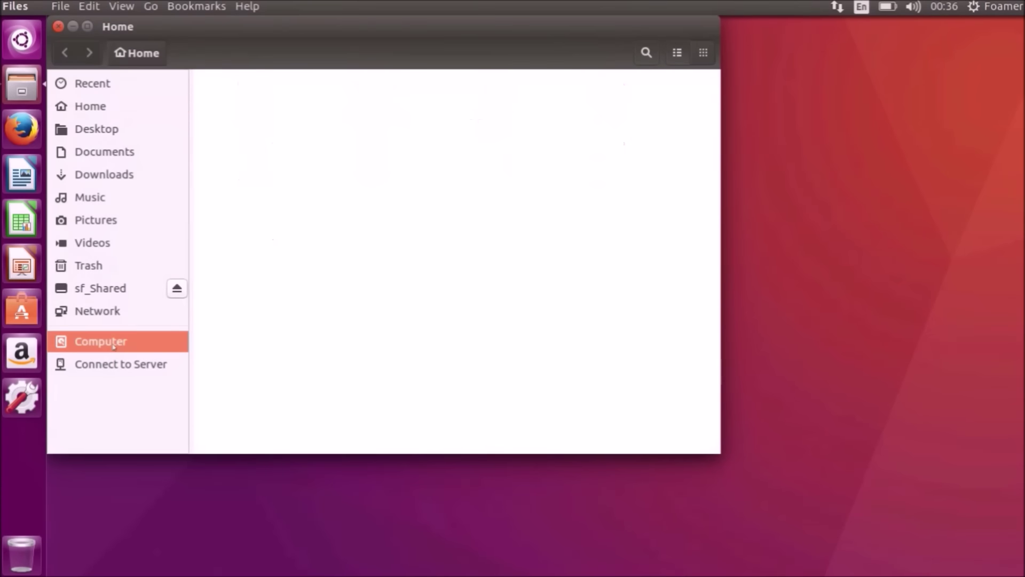
pyautogui.doubleClick(490, 209)
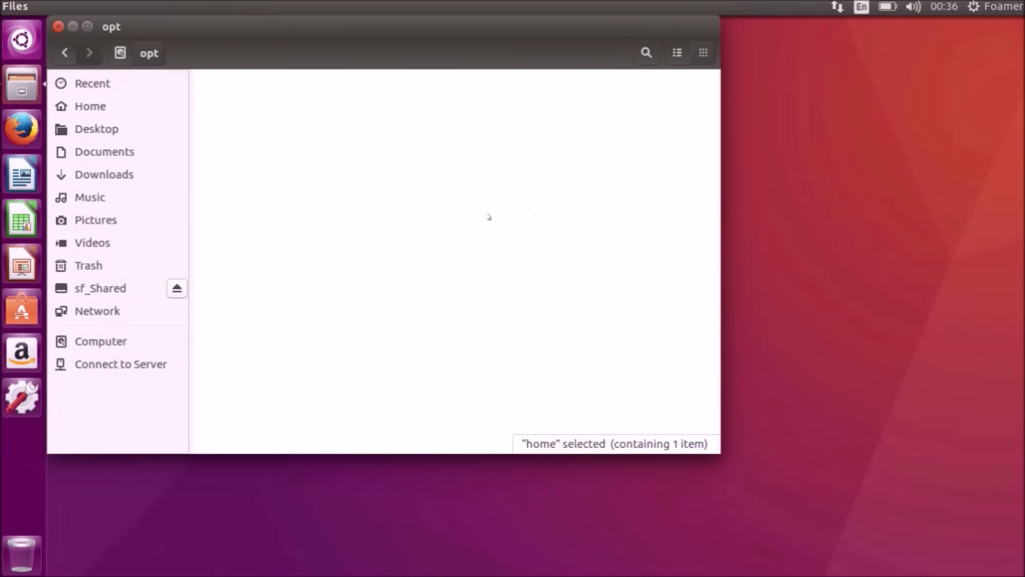
pyautogui.doubleClick(259, 106)
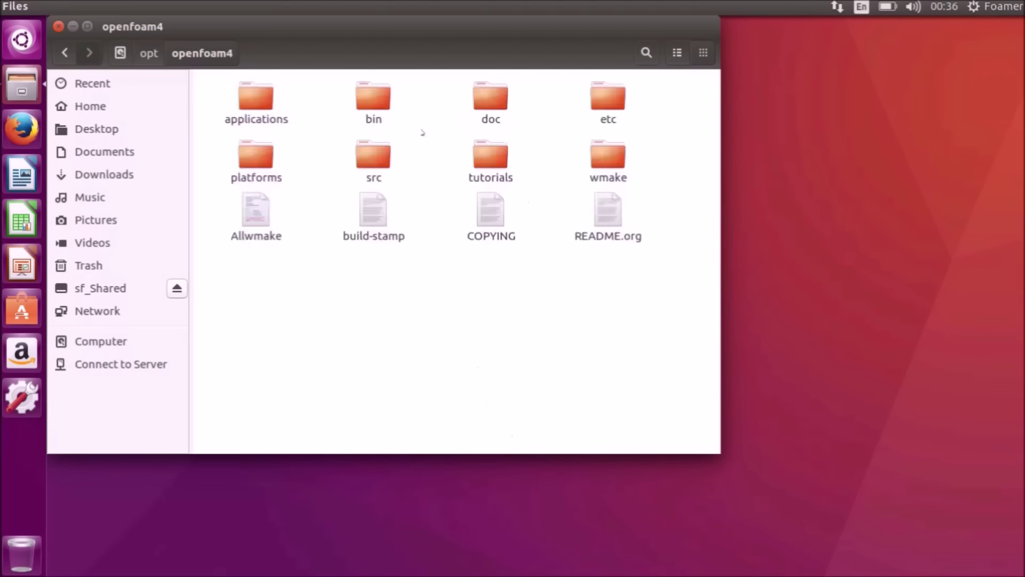
pyautogui.doubleClick(491, 160)
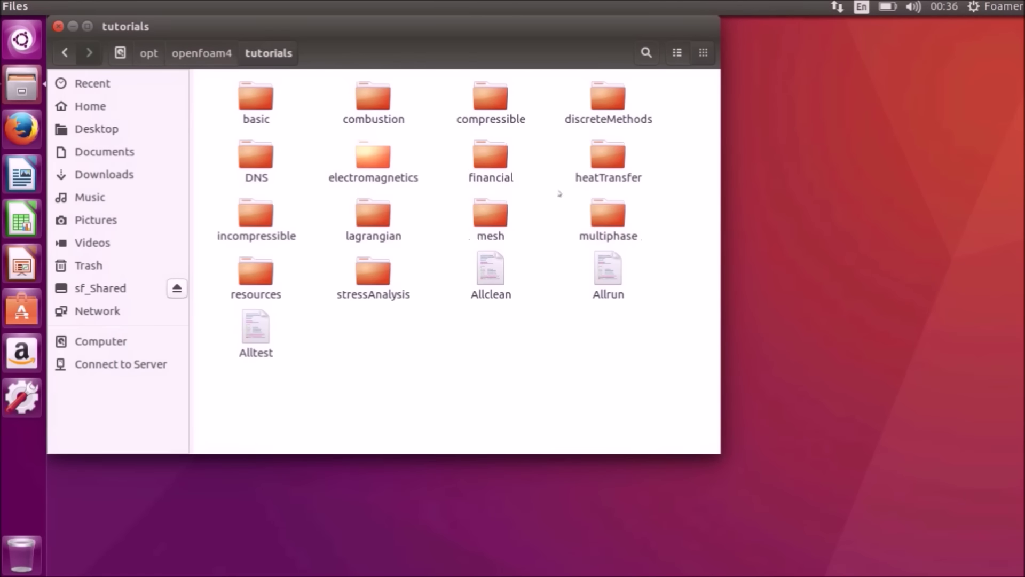
pyautogui.doubleClick(253, 229)
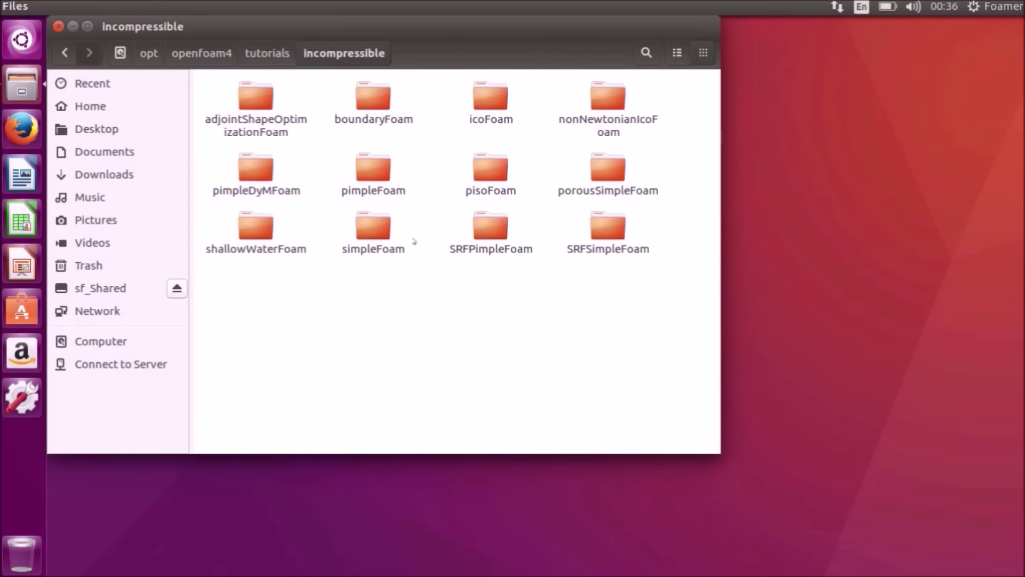
pyautogui.click(371, 231)
pyautogui.doubleClick(371, 232)
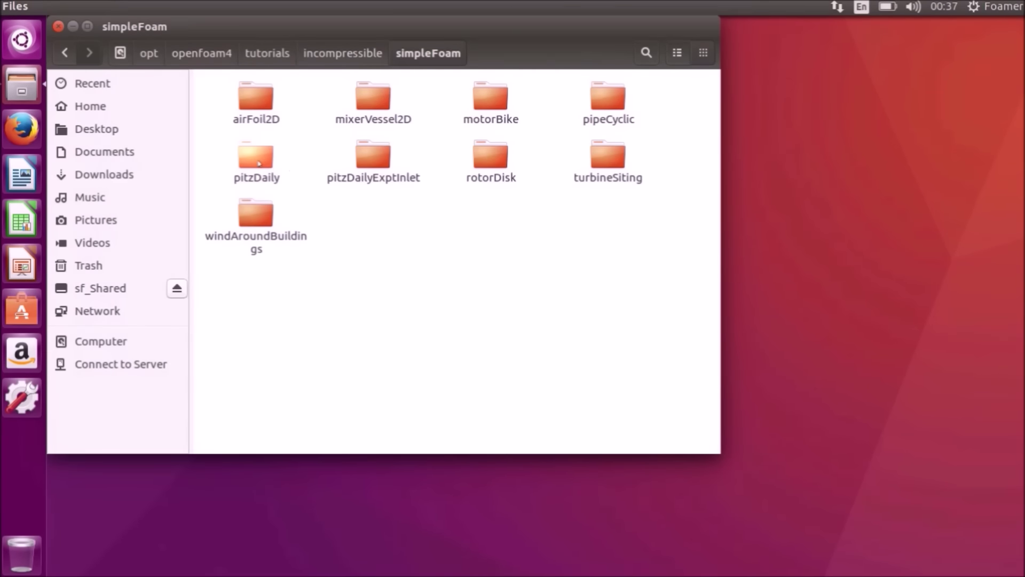
# Step: Copy the pitzDaily case folder and switch to the sf_Shared folder
pyautogui.click(259, 163)
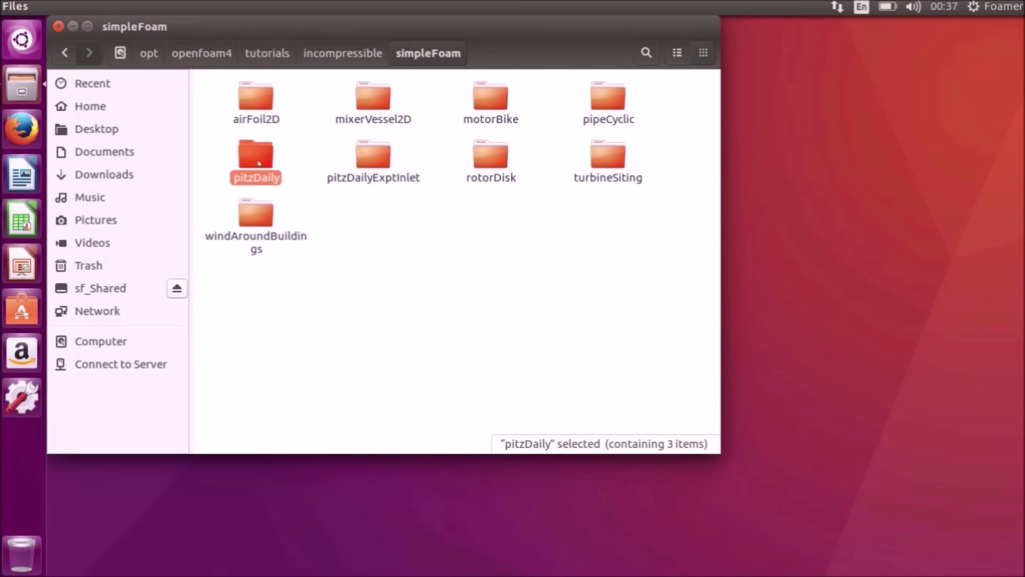
pyautogui.rightClick(260, 164)
pyautogui.click(308, 255)
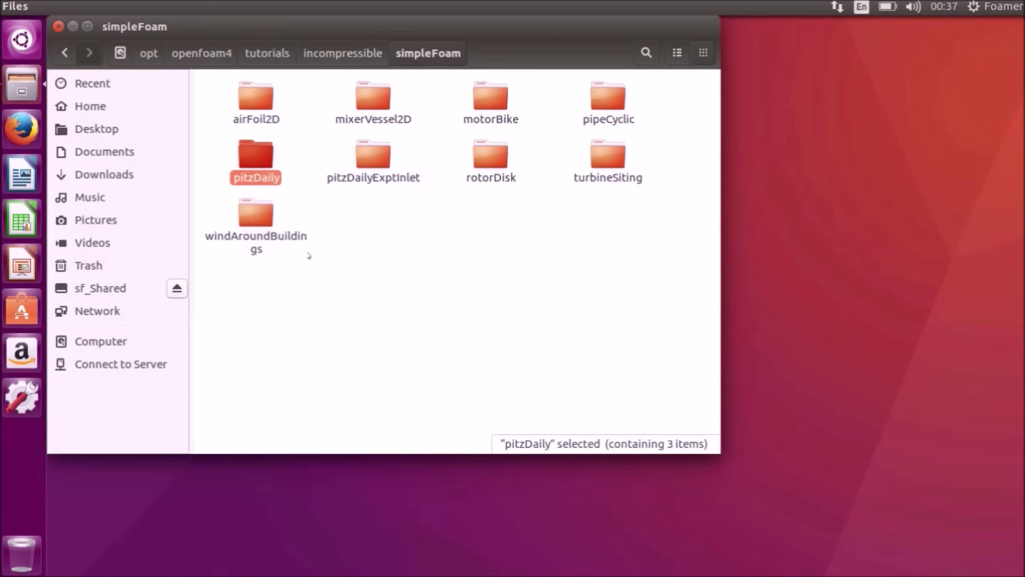
pyautogui.click(101, 288)
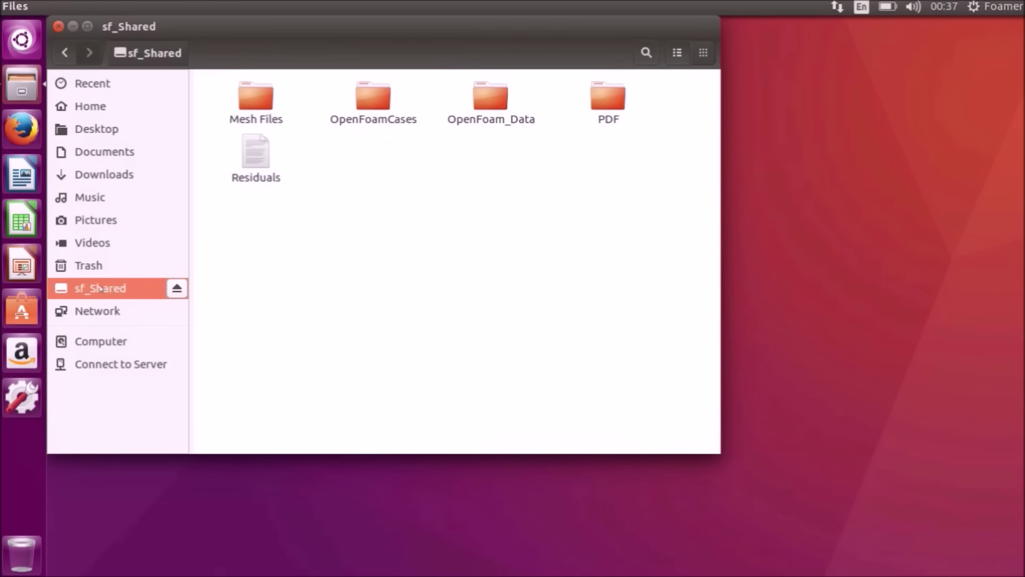
# Step: Paste the copied pitzDaily case into the OpenFoamCases folder
pyautogui.click(375, 109)
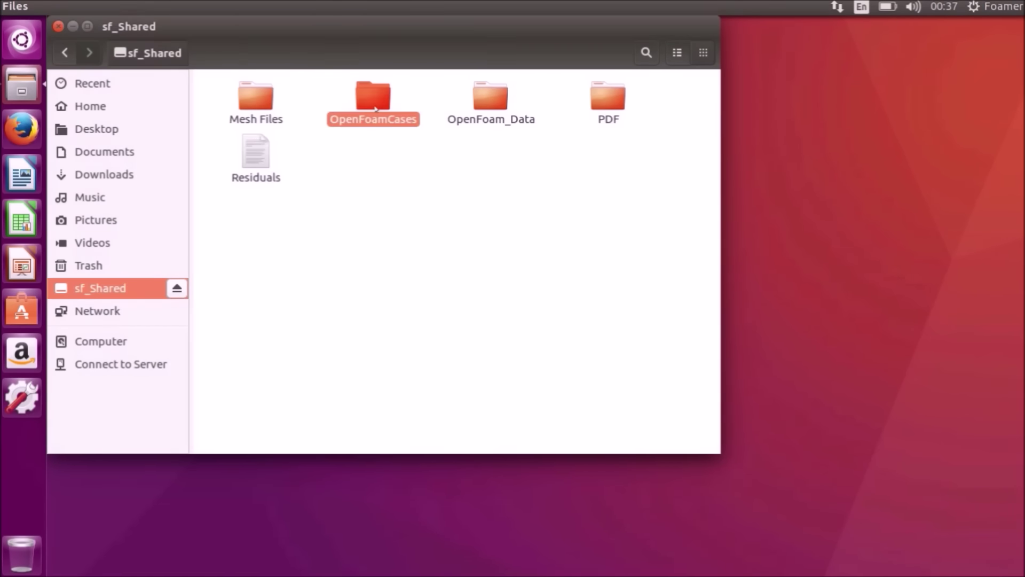
pyautogui.doubleClick(375, 109)
pyautogui.rightClick(382, 180)
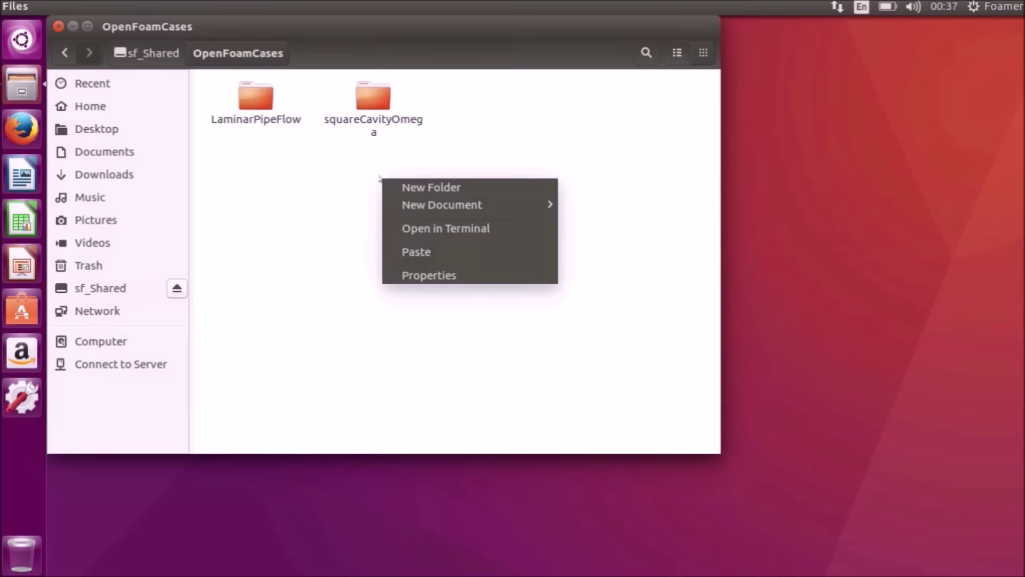
pyautogui.click(421, 252)
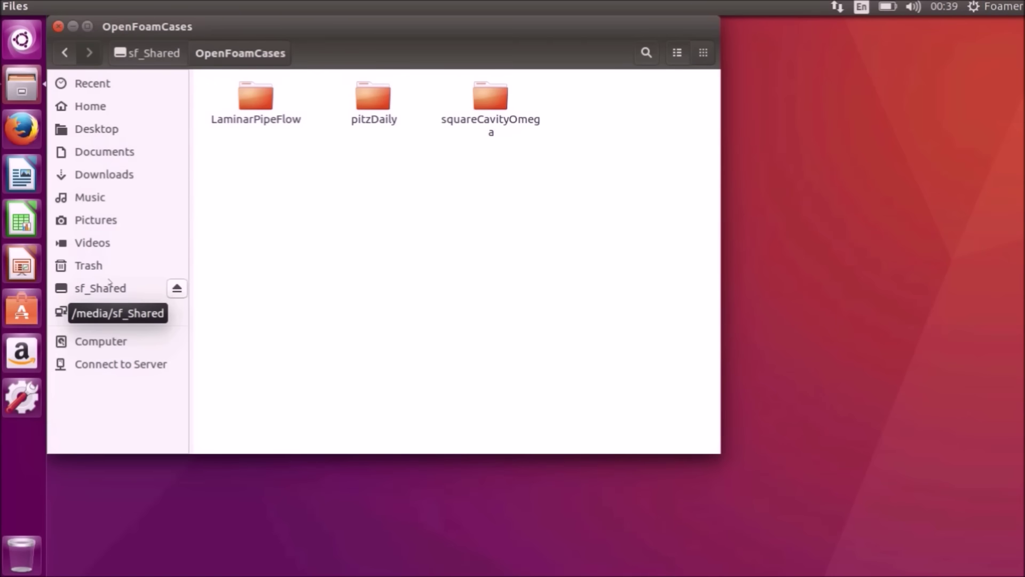
# Step: Rename the pasted folder to LaminarPipeFlowTutorial and go back to sf_Shared
pyautogui.click(374, 99)
pyautogui.rightClick(374, 97)
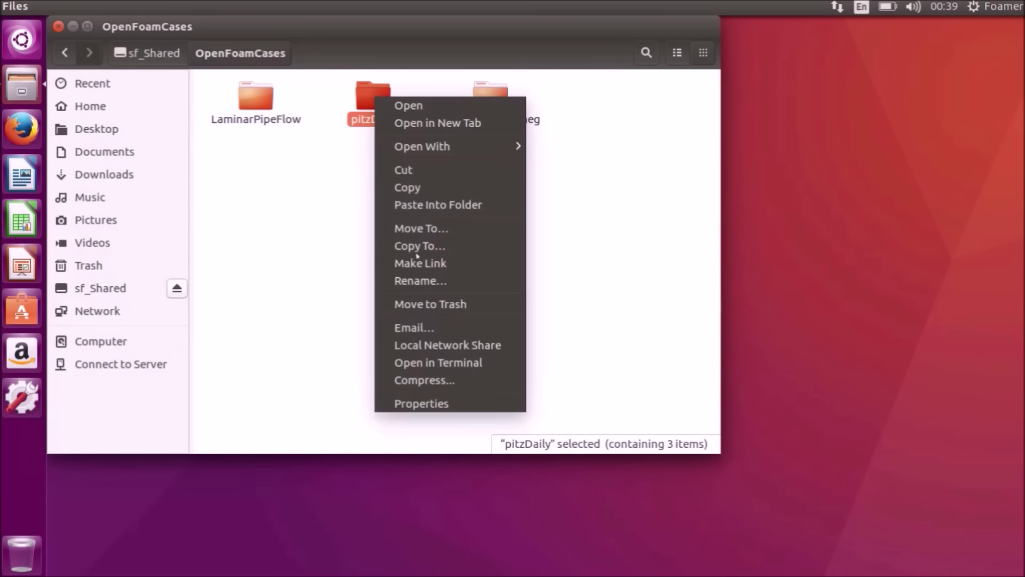
pyautogui.click(436, 288)
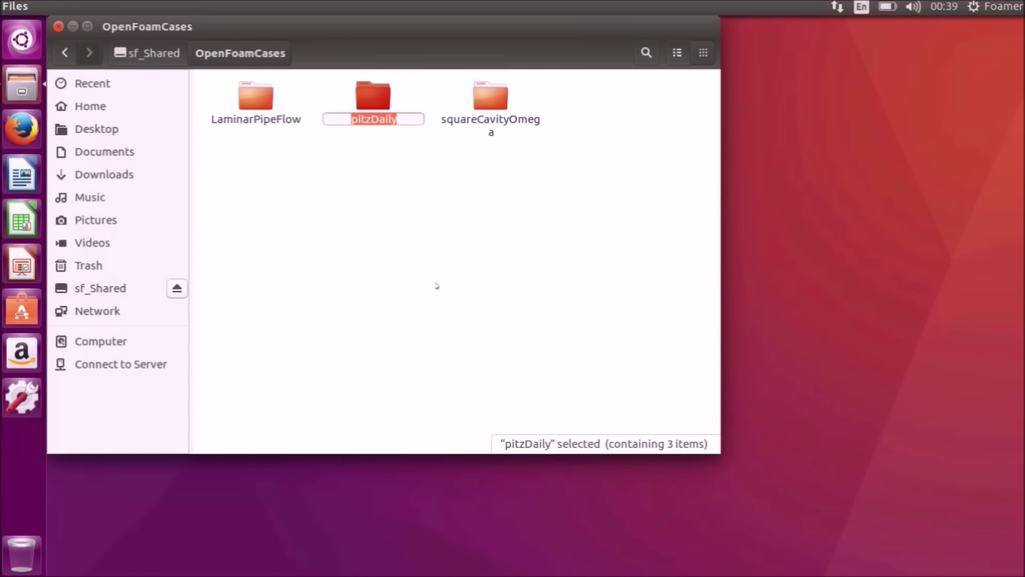
pyautogui.write('LaminarPipeFlp')
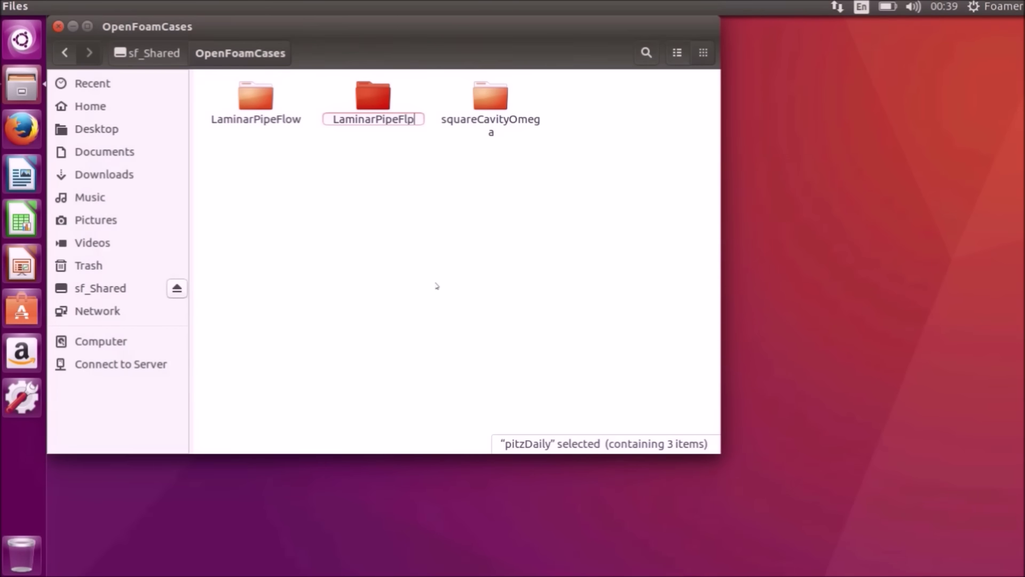
pyautogui.press('BackSpace')
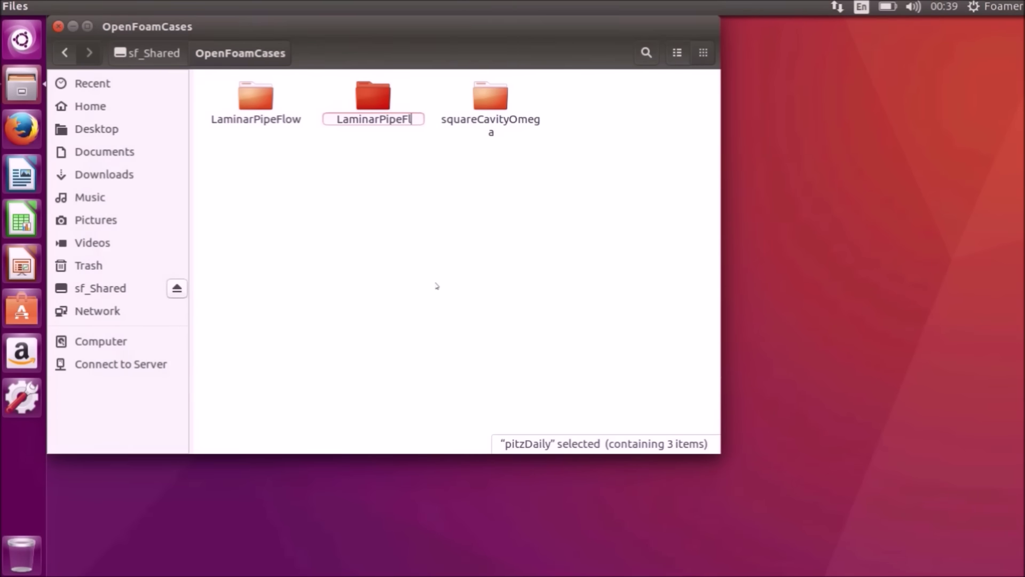
pyautogui.write('owTutorial')
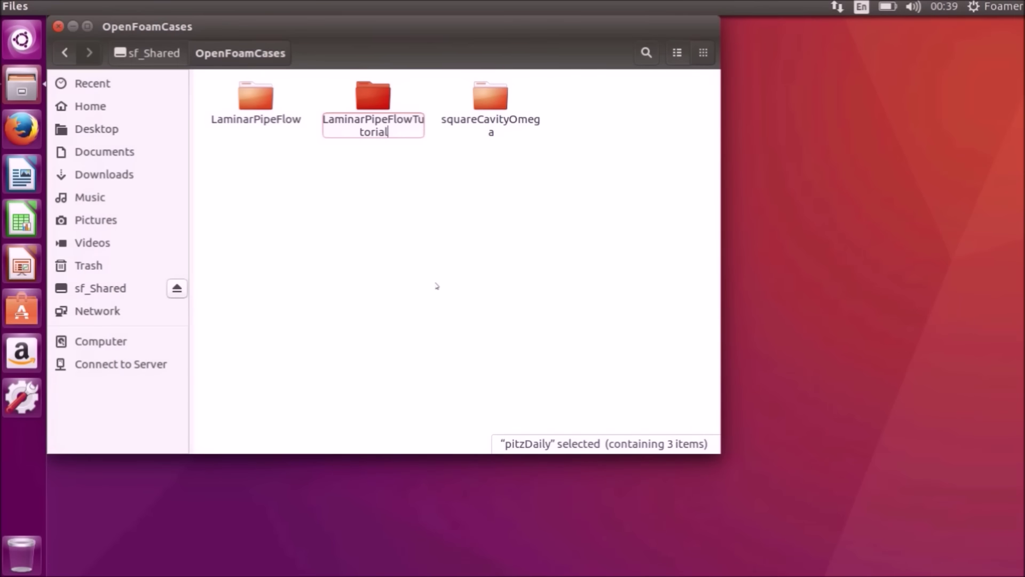
pyautogui.press('Return')
pyautogui.click(437, 285)
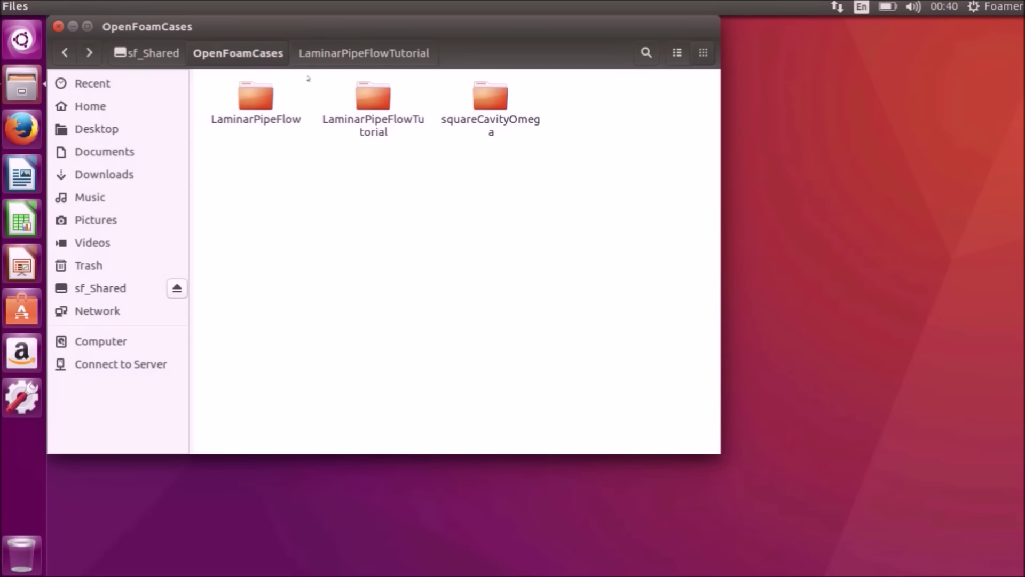
pyautogui.click(152, 53)
# Step: Open a terminal in the sf_Shared folder and maximize it
pyautogui.click(412, 241)
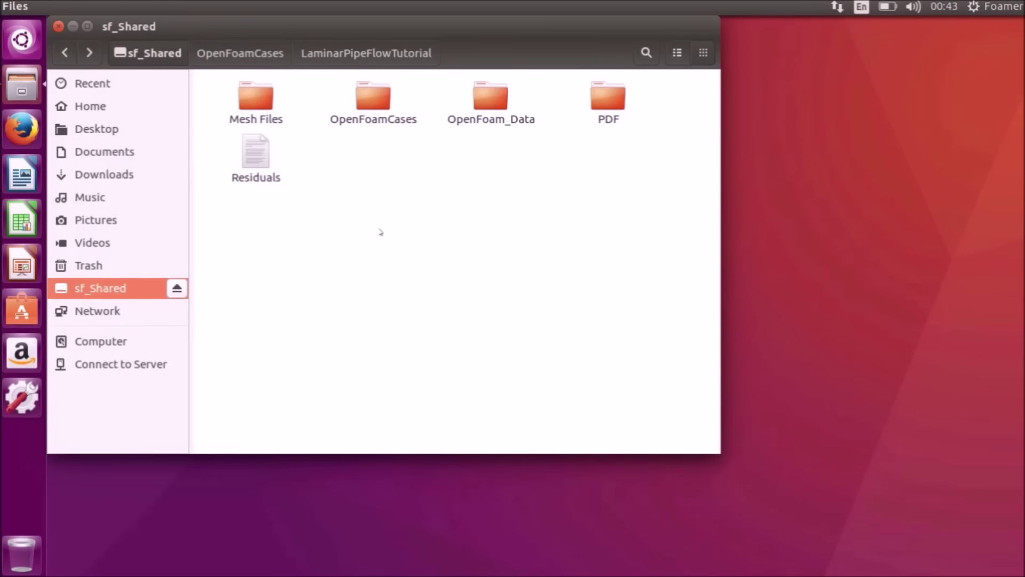
pyautogui.rightClick(381, 232)
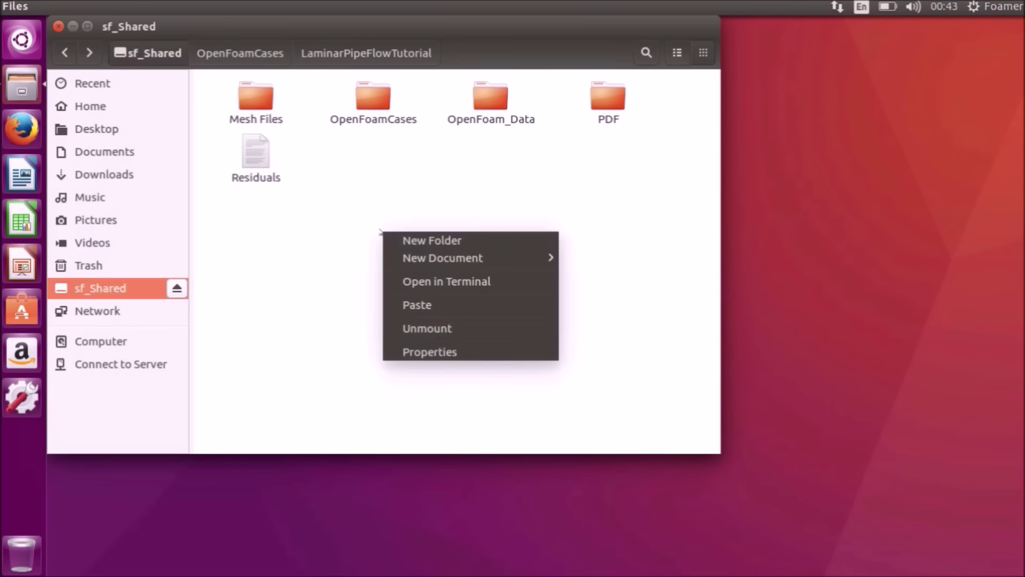
pyautogui.click(424, 278)
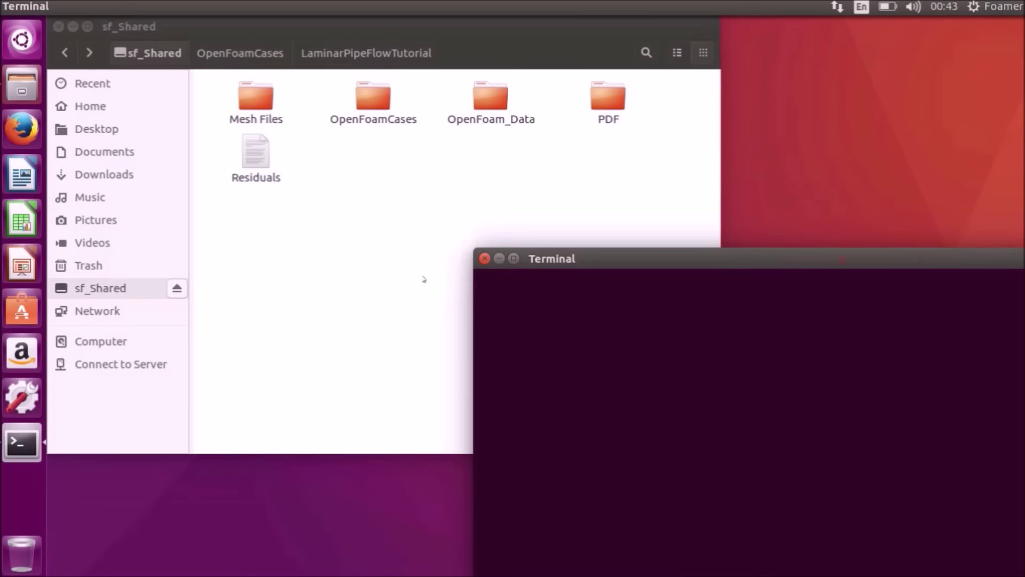
pyautogui.moveTo(687, 252); pyautogui.dragTo(575, 175)
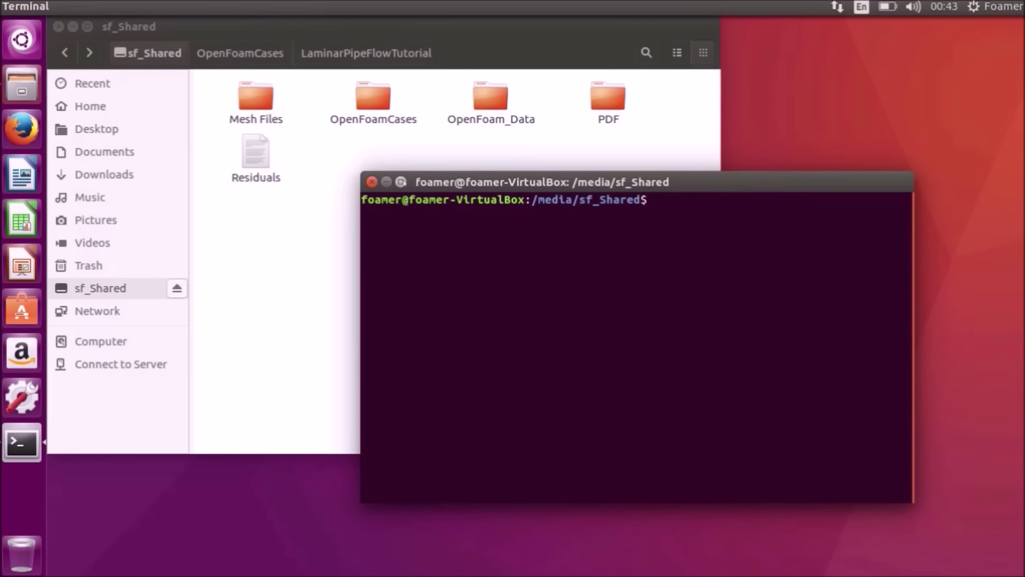
pyautogui.click(401, 182)
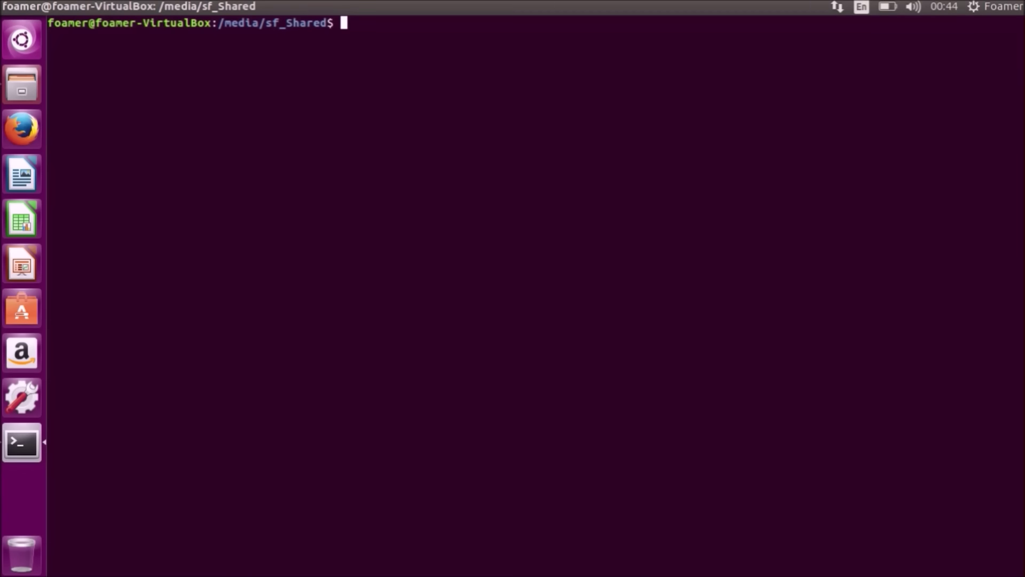
# Step: Copy Mesh Files/Pipe3D.msh to OpenFoamCases/LaminarPipeFlowTutorial/Mesh.msh with cp
pyautogui.write('cp Me')
pyautogui.press('Tab')
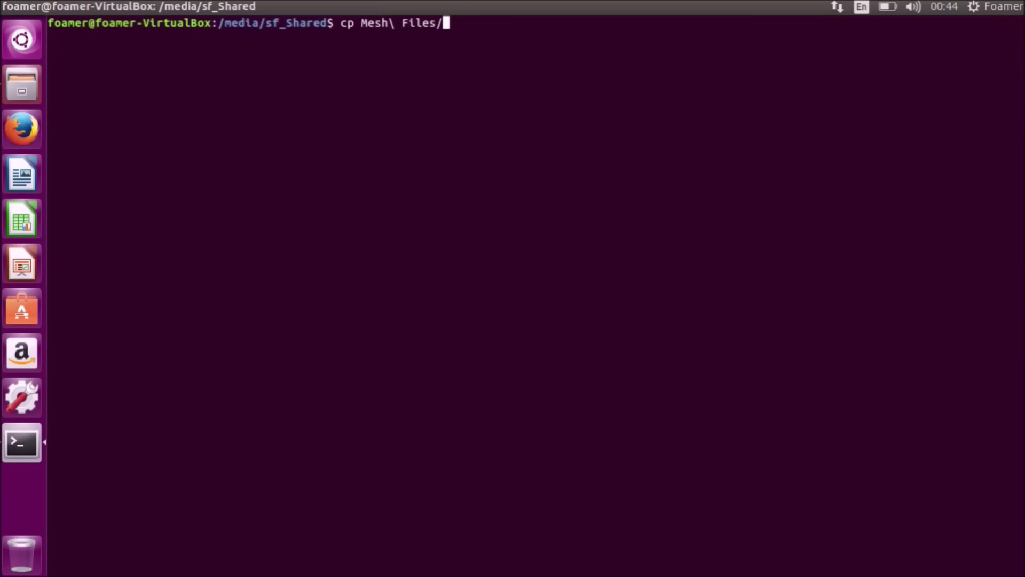
pyautogui.write('Pipe')
pyautogui.press('Tab')
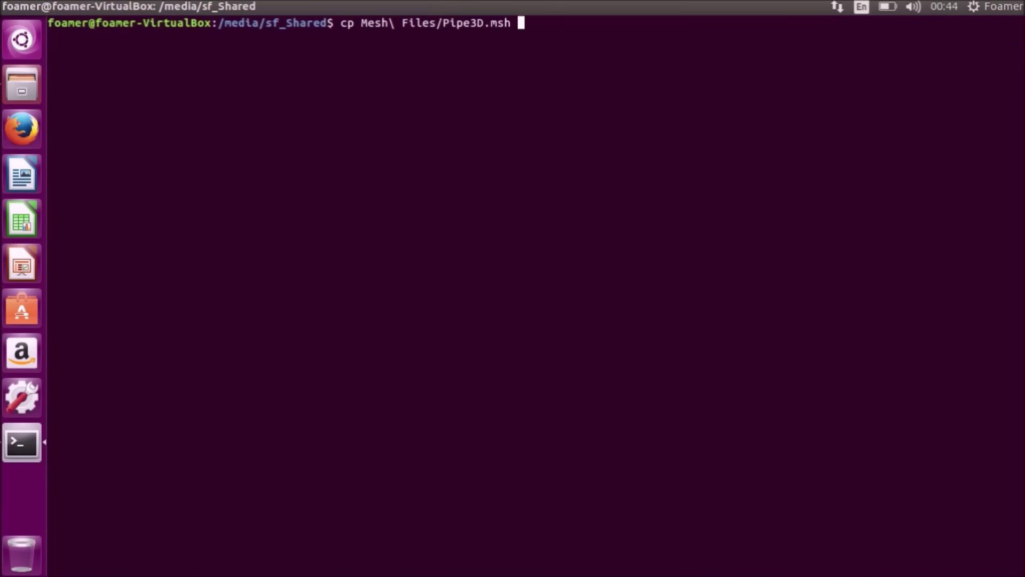
pyautogui.write('Open')
pyautogui.press('Tab')
pyautogui.write('C')
pyautogui.press('Tab')
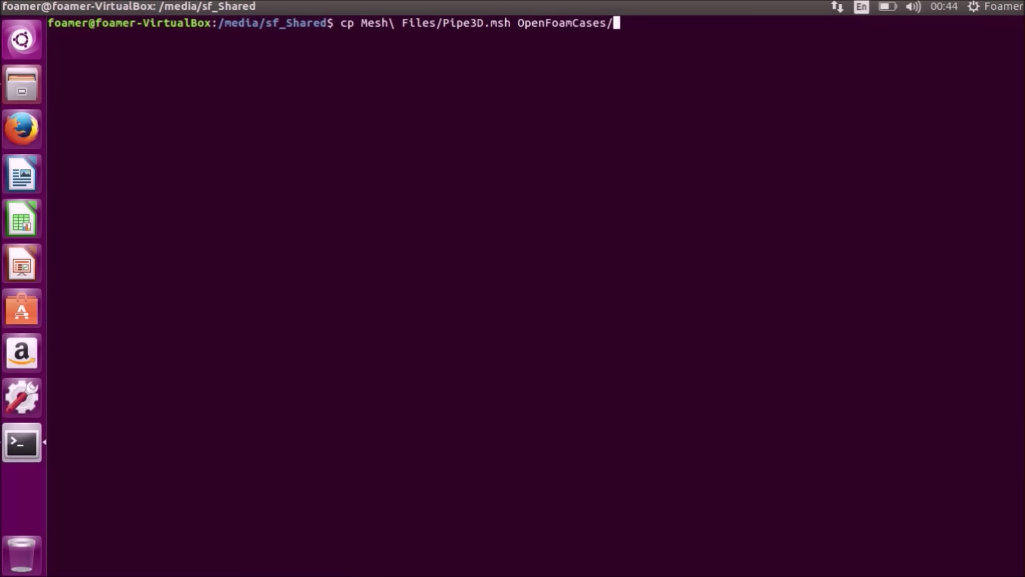
pyautogui.write('LaminarP')
pyautogui.press('Tab')
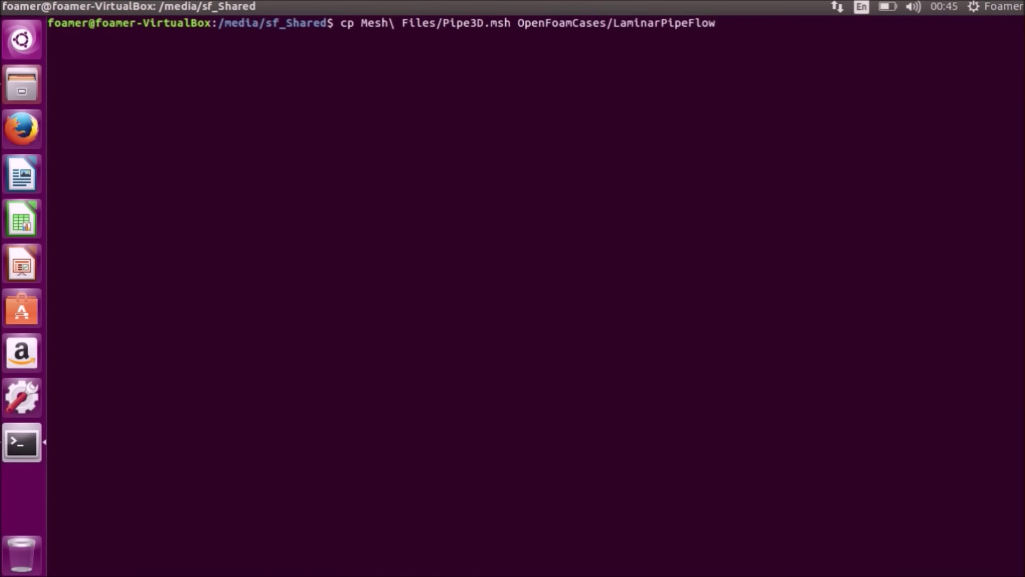
pyautogui.write('Tu')
pyautogui.press('Tab')
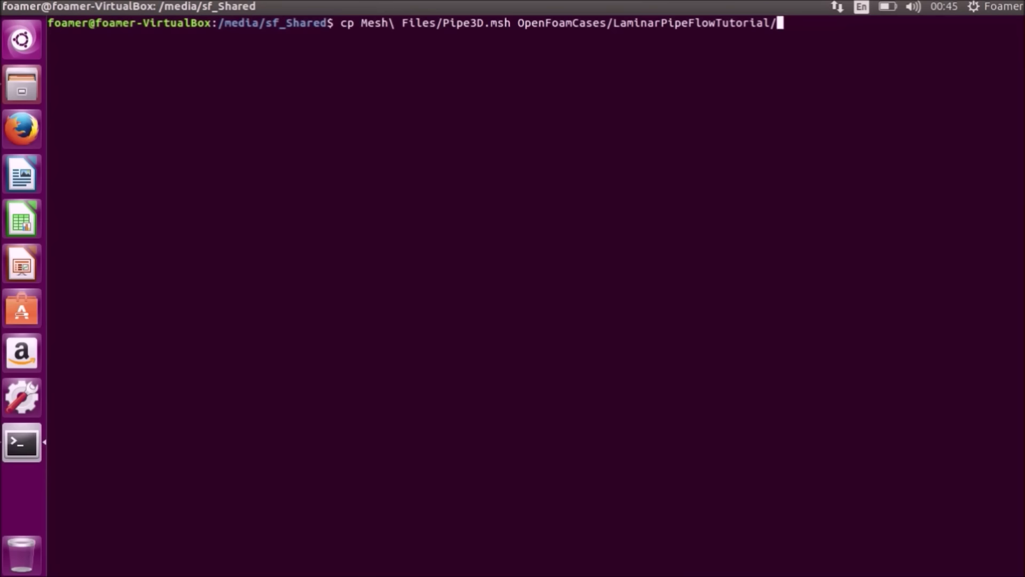
pyautogui.write('Mesh.msh')
pyautogui.press('Return')
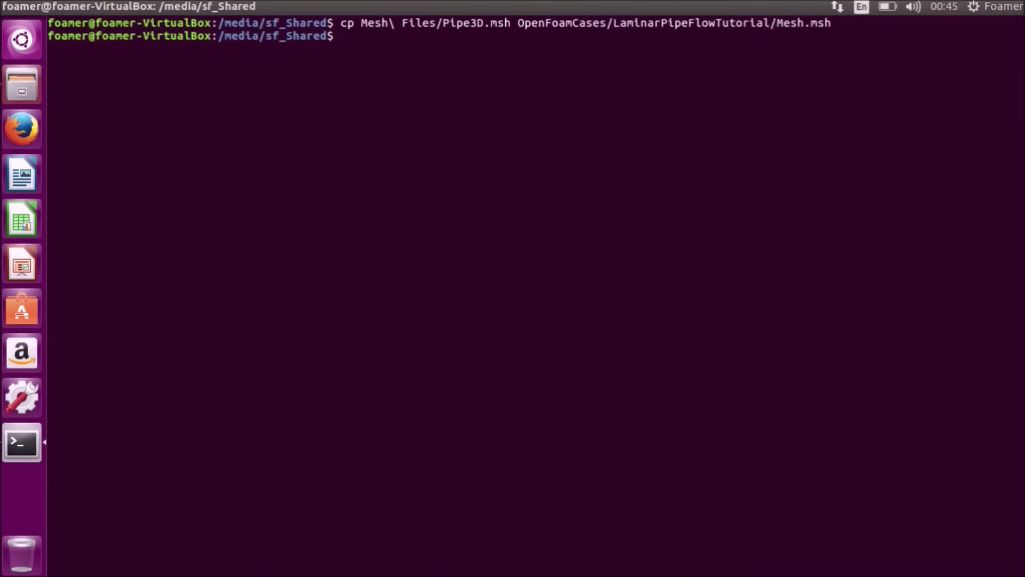
pyautogui.write('cd OpenFoam')
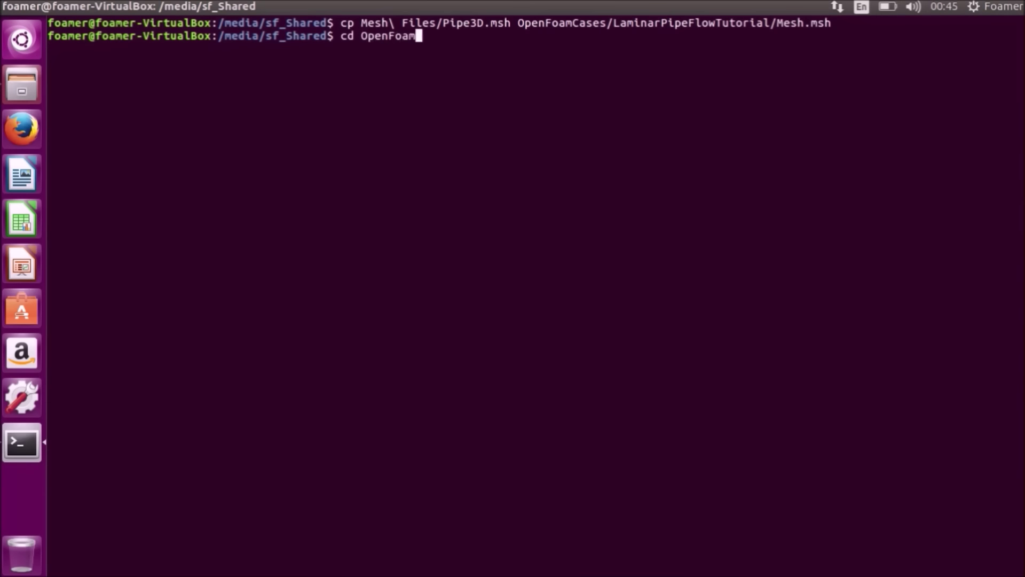
pyautogui.write('Cases/La')
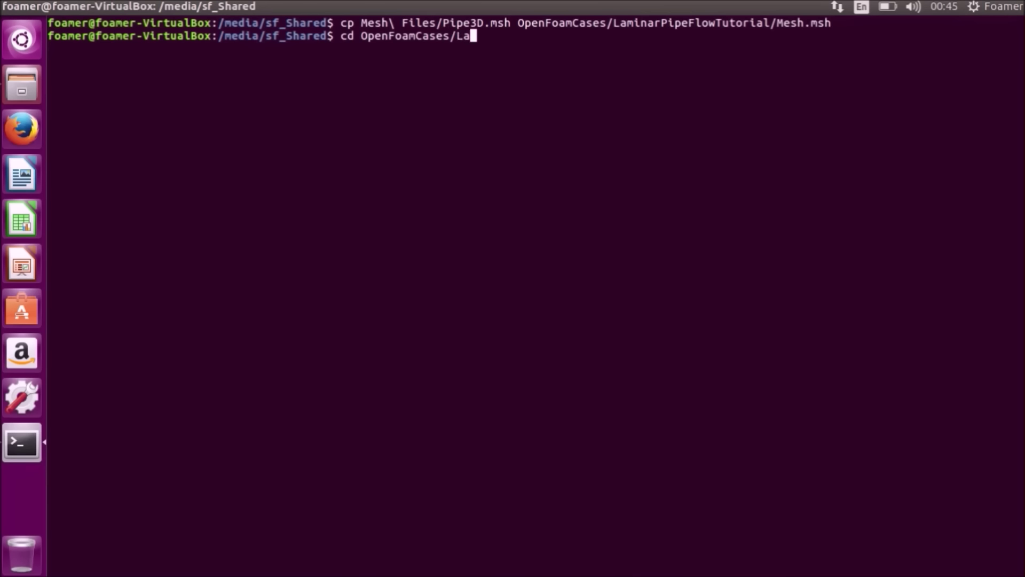
pyautogui.write('minarPipeFlow')
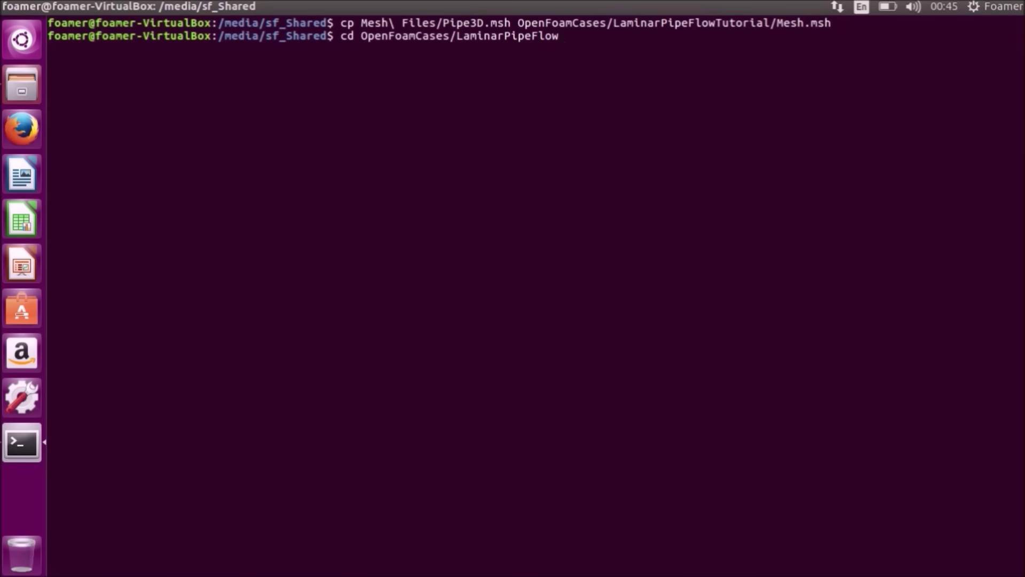
# Step: Enter the LaminarPipeFlowTutorial folder and list its contents: 0, constant, Mesh.msh, system
pyautogui.write('T')
pyautogui.press('Tab')
pyautogui.press('Return')
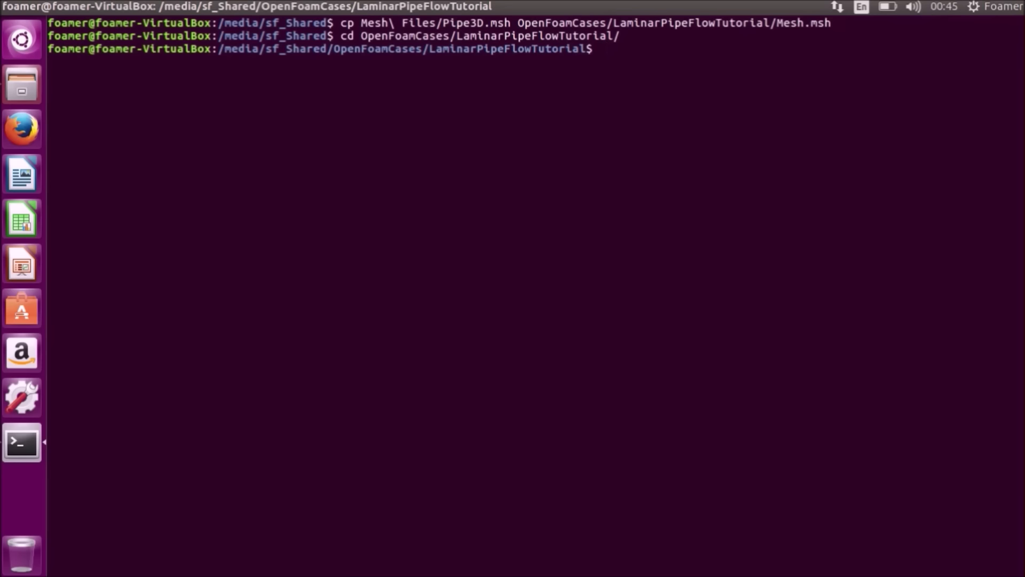
pyautogui.write('ls')
pyautogui.press('Return')
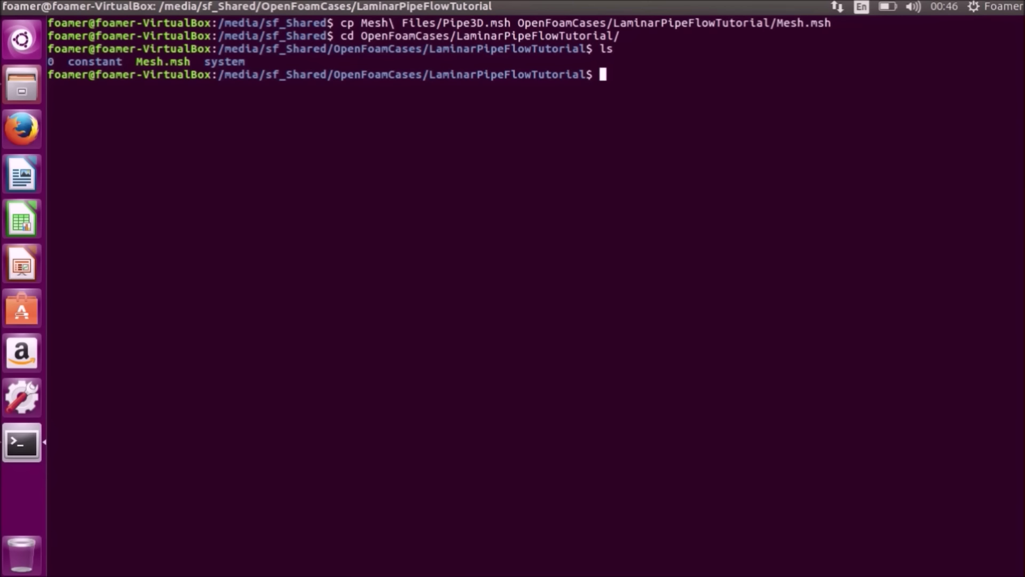
pyautogui.write('fluentMesh')
# Step: Run fluentMeshToFoam Mesh.msh to convert the Fluent mesh into constant/polyMesh
pyautogui.press('Tab')
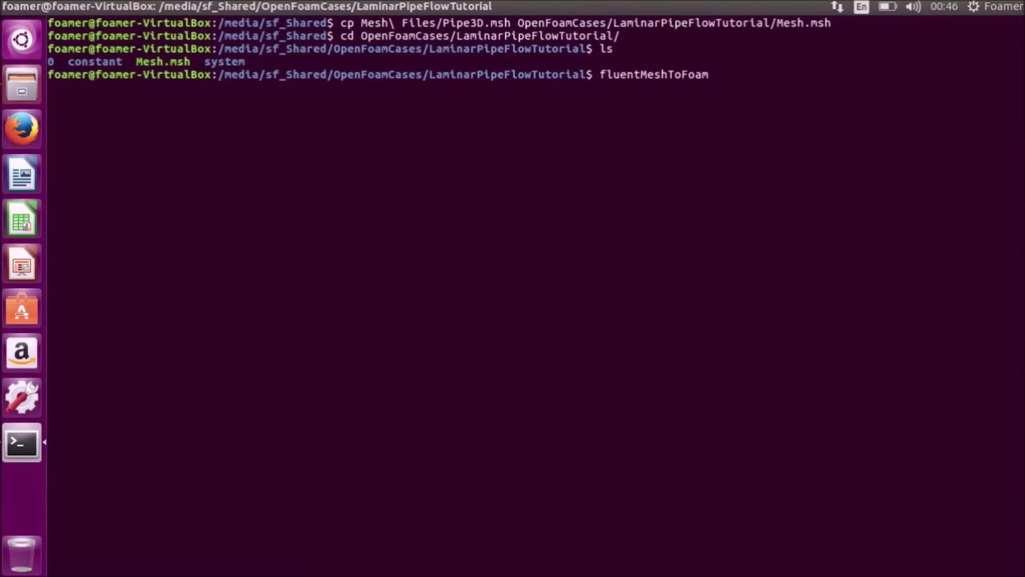
pyautogui.write('Mes')
pyautogui.press('BackSpace')
pyautogui.press('BackSpace')
pyautogui.write('e')
pyautogui.press('Tab')
pyautogui.press('Return')
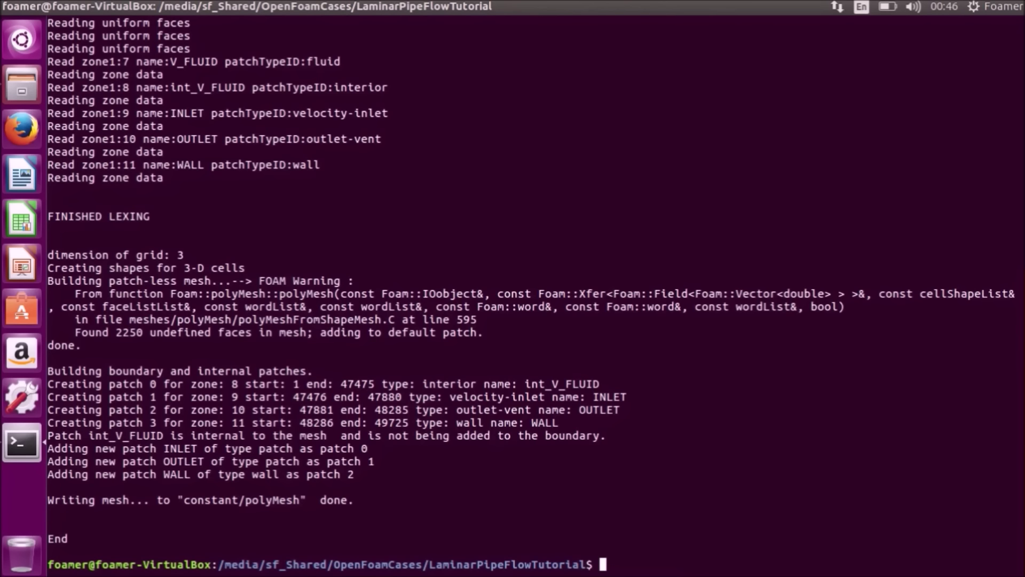
# Step: Move into constant and then polyMesh, listing each folder's contents
pyautogui.write('cd consta')
pyautogui.press('Tab')
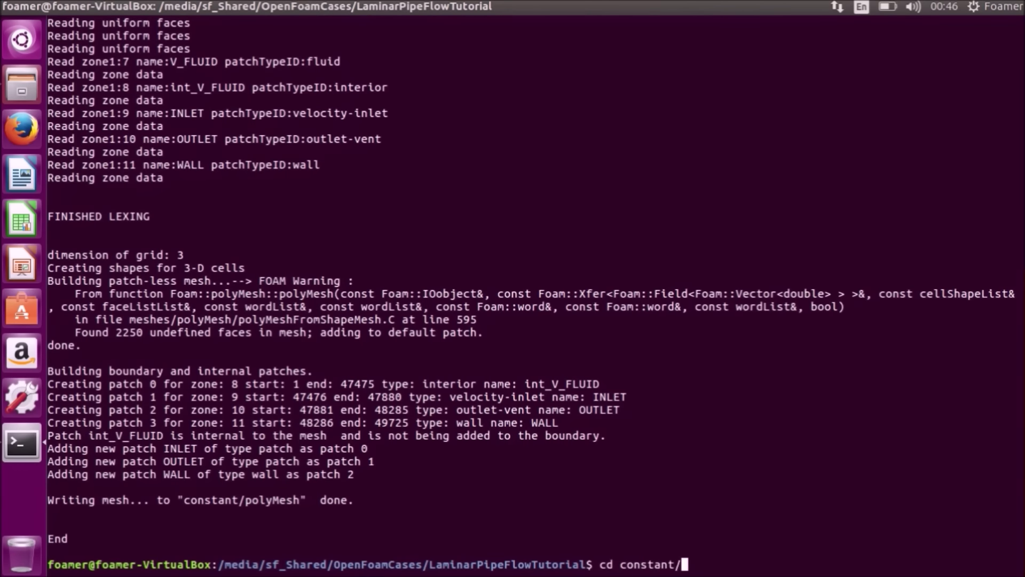
pyautogui.press('Return')
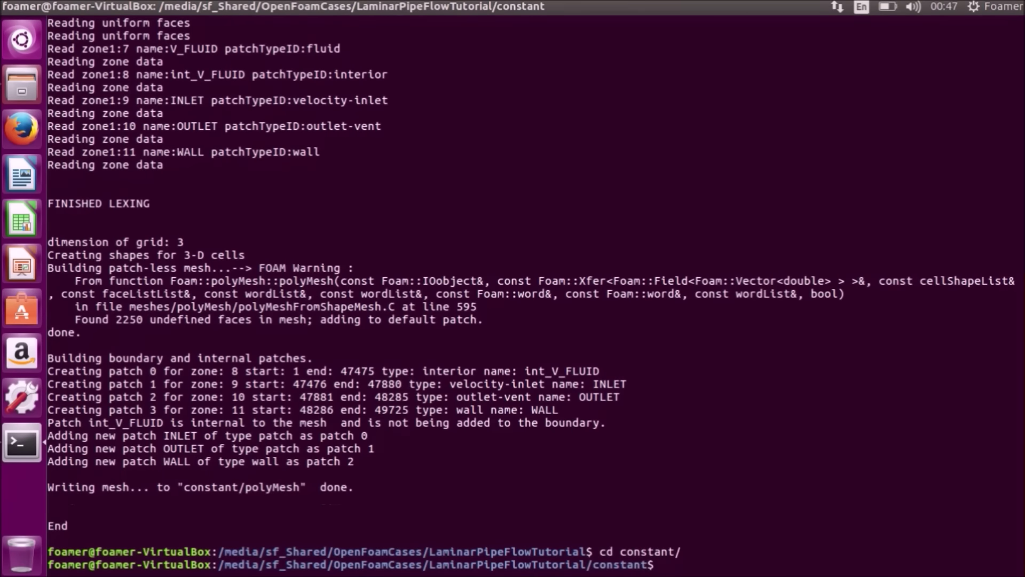
pyautogui.write('ls')
pyautogui.press('Return')
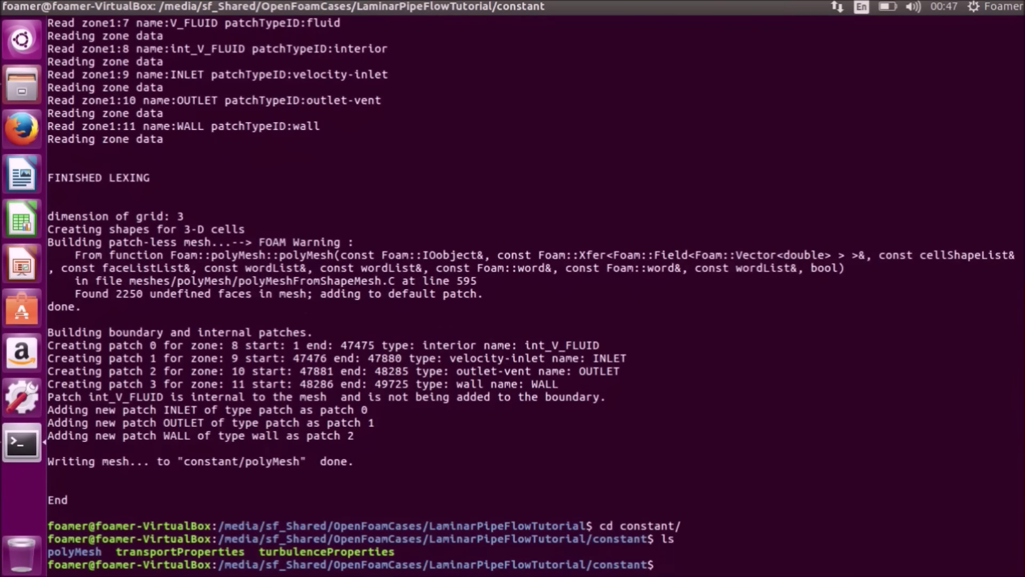
pyautogui.write('cd poly')
pyautogui.press('Tab')
pyautogui.press('Return')
pyautogui.write('ls')
pyautogui.press('Return')
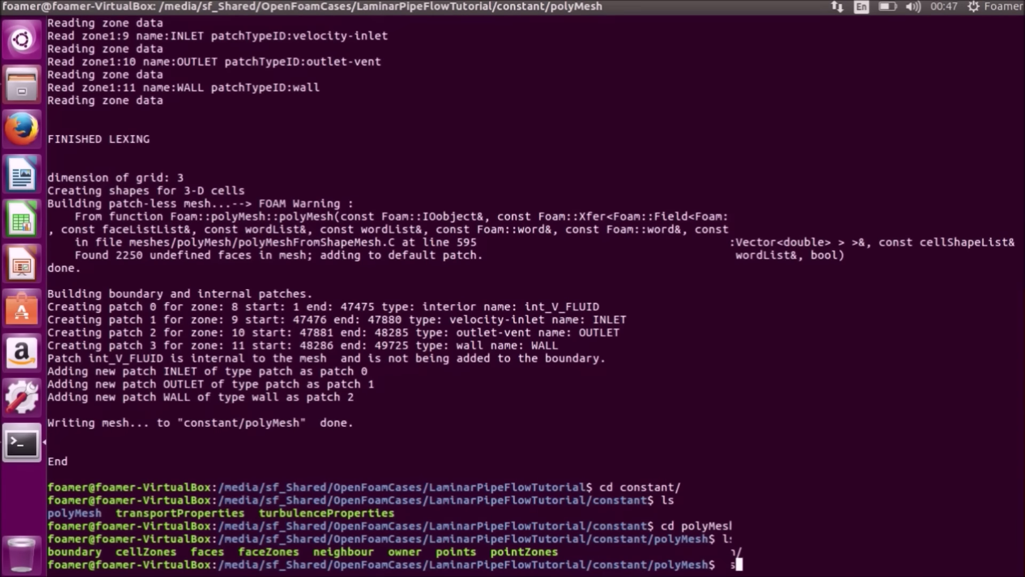
# Step: Restore the terminal to a window and prepare the vim boundary command
pyautogui.press('ctrl+super+Down')
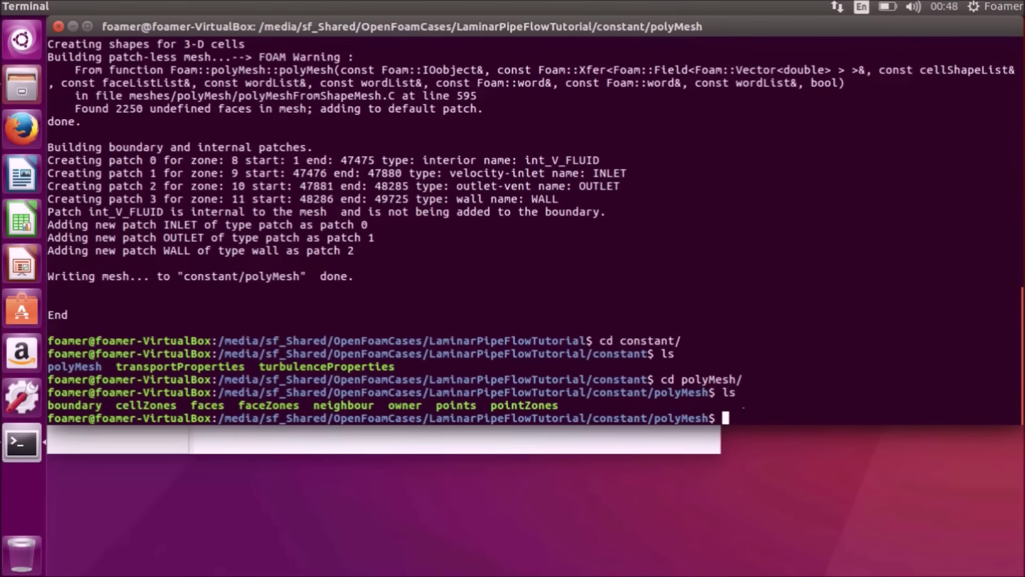
pyautogui.write('vim b')
pyautogui.press('Tab')
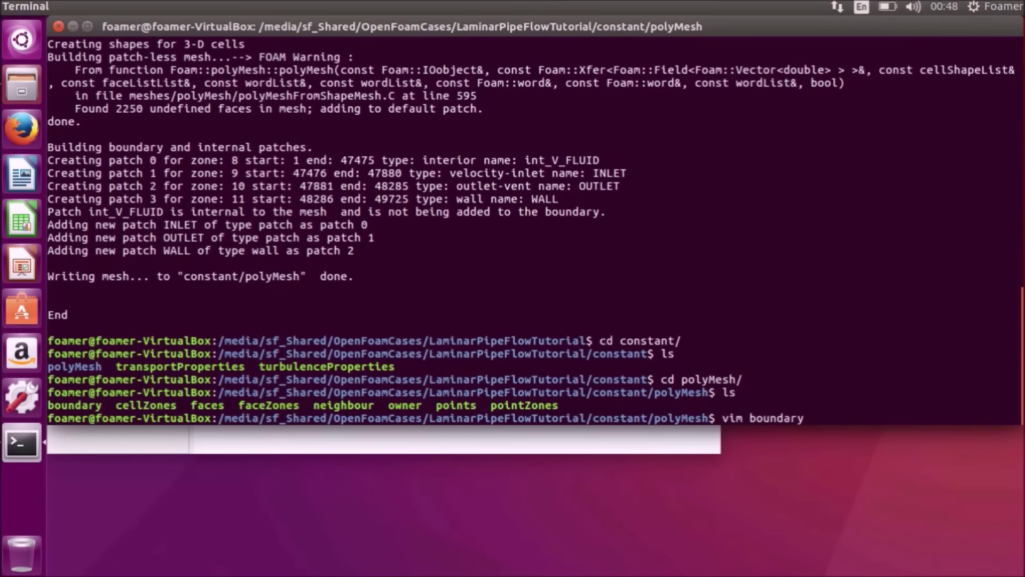
# Step: Open the boundary file in vim and rename the INLET patch to inlet
pyautogui.press('Return')
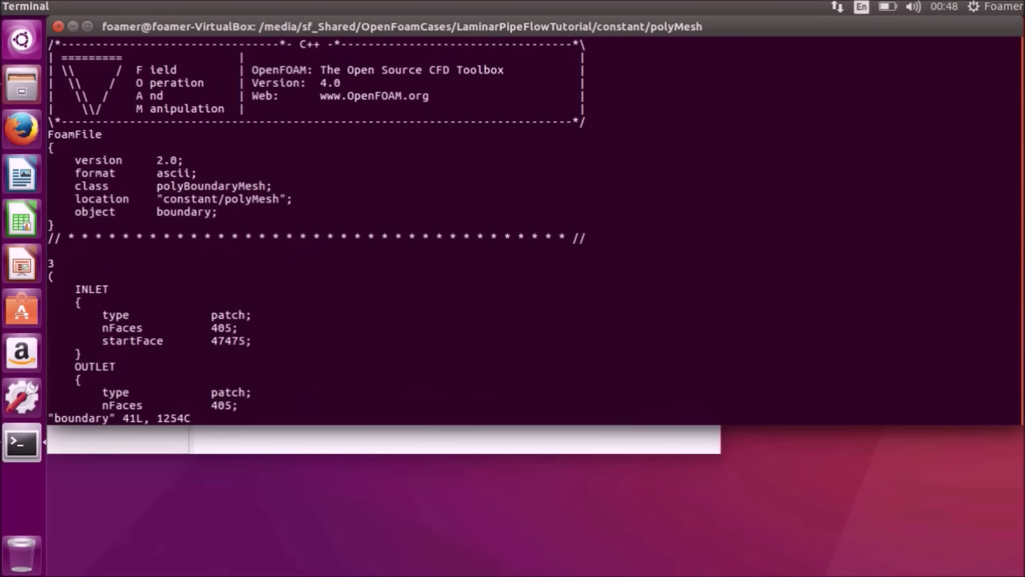
pyautogui.press('Down')
pyautogui.press('Down')
pyautogui.hotkey('shift', 'g')
pyautogui.press('Up')
pyautogui.press('Up')
pyautogui.press('Up')
pyautogui.press('Up')
pyautogui.press('Up')
pyautogui.press('Up')
pyautogui.press('Up')
pyautogui.press('Up')
pyautogui.press('Up')
pyautogui.press('Up')
pyautogui.press('Up')
pyautogui.press('Up')
pyautogui.press('Up')
pyautogui.press('Up')
pyautogui.press('Up')
pyautogui.press('Up')
pyautogui.press('Up')
pyautogui.press('Up')
pyautogui.press('Up')
pyautogui.press('Up')
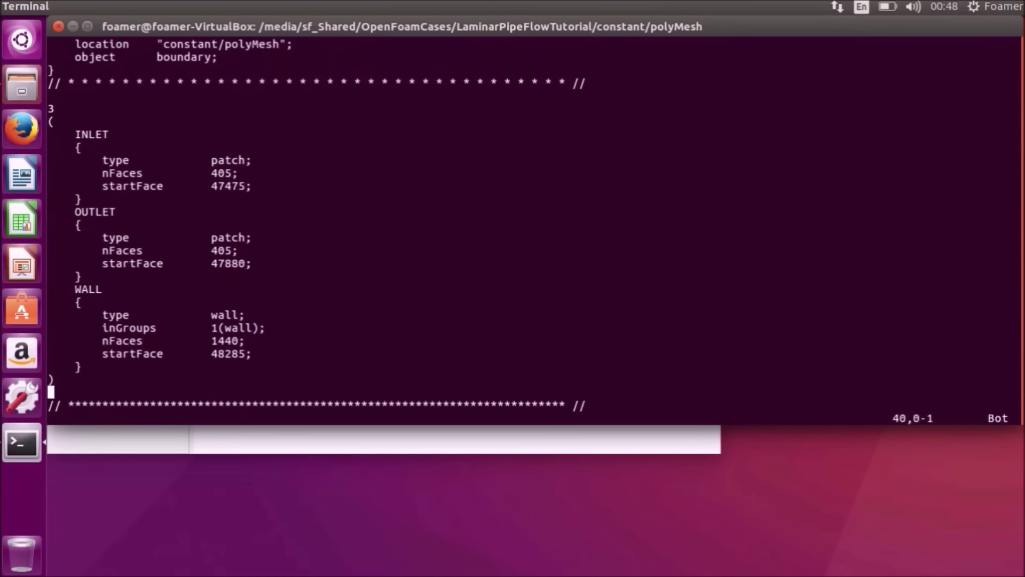
pyautogui.press('Up')
pyautogui.press('Up')
pyautogui.press('Down')
pyautogui.press('Right')
pyautogui.press('Down')
pyautogui.press('Down')
pyautogui.press('Down')
pyautogui.press('Down')
pyautogui.press('Down')
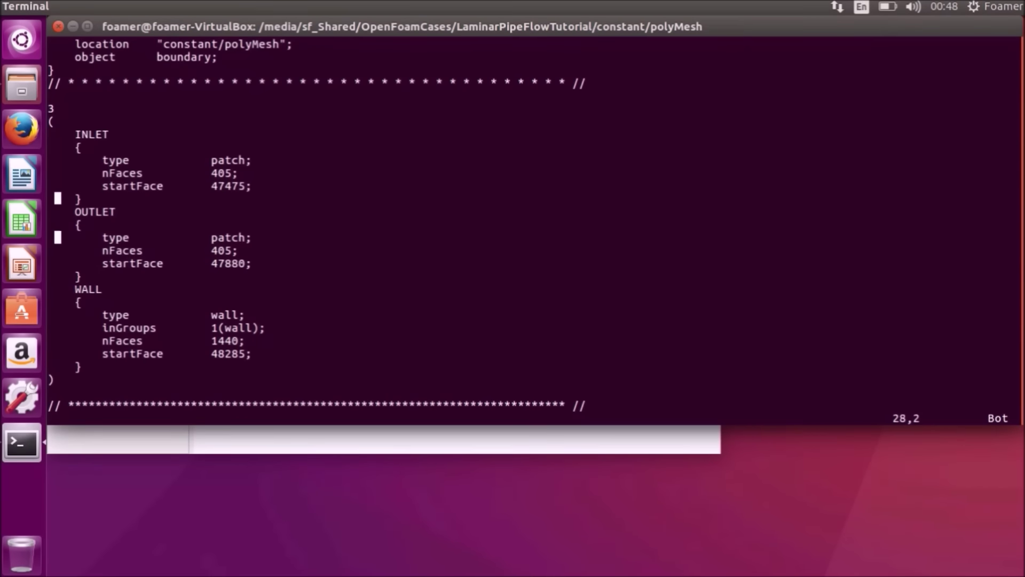
pyautogui.press('Up')
pyautogui.press('Up')
pyautogui.press('Up')
pyautogui.press('Up')
pyautogui.press('Up')
pyautogui.press('End')
pyautogui.press('a')
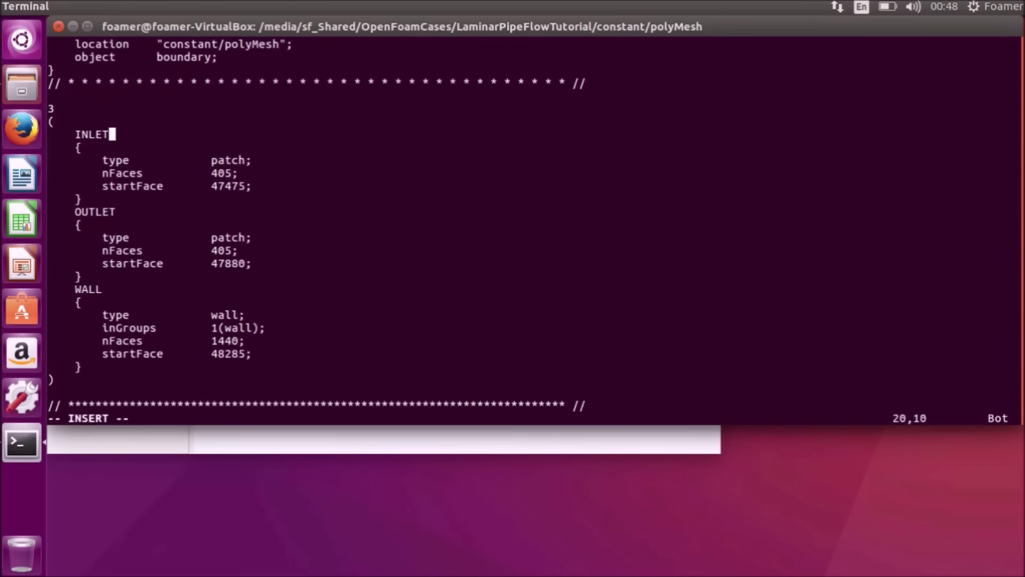
pyautogui.press('BackSpace')
pyautogui.press('BackSpace')
pyautogui.press('BackSpace')
pyautogui.press('BackSpace')
# Step: Rename the OUTLET and WALL patches to outlet and wall
pyautogui.press('BackSpace')
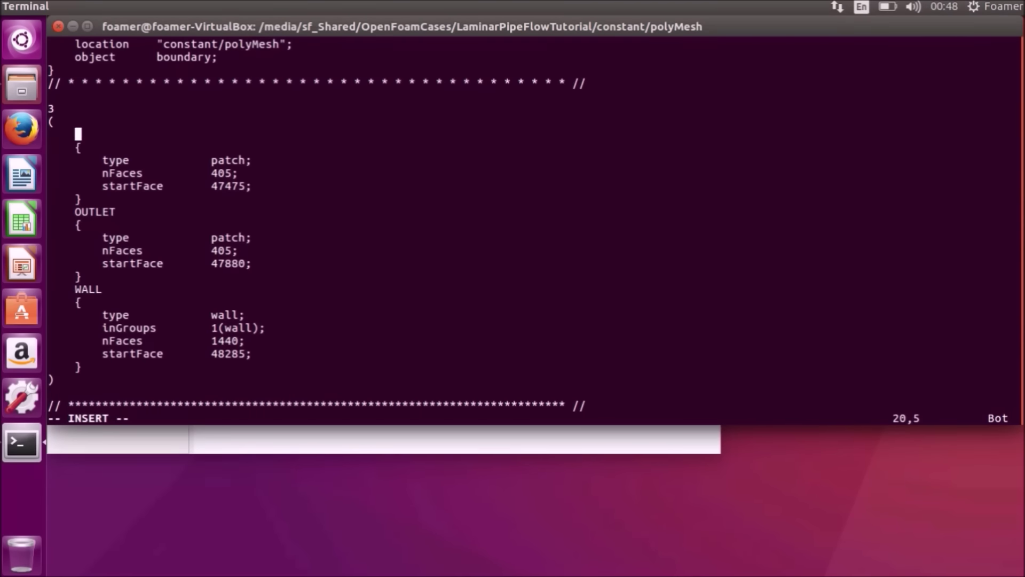
pyautogui.write('inlet')
pyautogui.press('Down')
pyautogui.press('Down')
pyautogui.press('Down')
pyautogui.press('Down')
pyautogui.press('Down')
pyautogui.press('Down')
pyautogui.press('Right')
pyautogui.press('BackSpace')
pyautogui.press('BackSpace')
pyautogui.press('BackSpace')
pyautogui.press('BackSpace')
pyautogui.press('BackSpace')
pyautogui.press('BackSpace')
pyautogui.write('outlet')
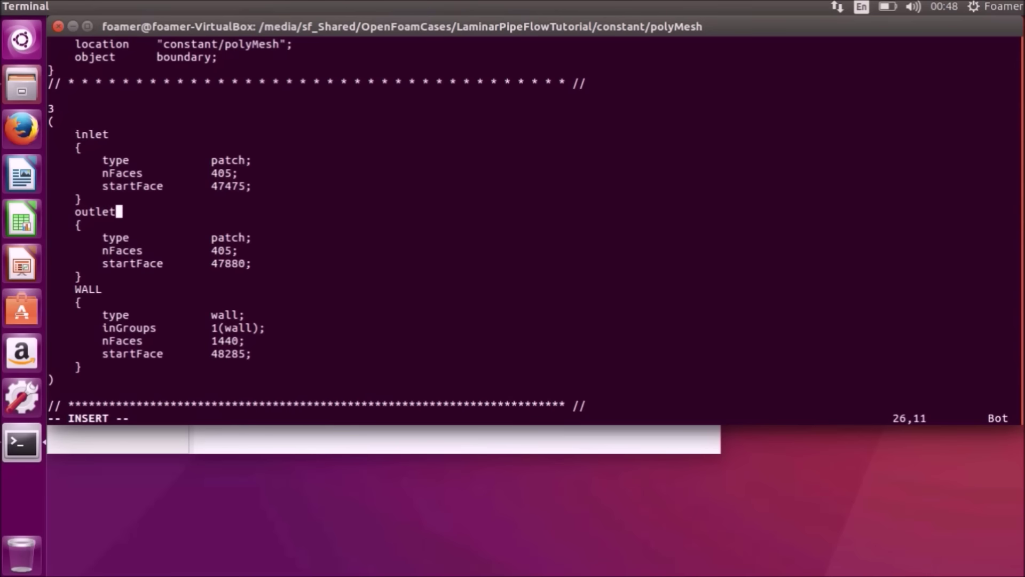
pyautogui.press('Down')
pyautogui.press('Down')
pyautogui.press('Down')
pyautogui.press('Down')
pyautogui.press('Down')
pyautogui.press('Down')
pyautogui.press('BackSpace')
pyautogui.press('BackSpace')
pyautogui.press('BackSpace')
pyautogui.press('BackSpace')
pyautogui.write('wall')
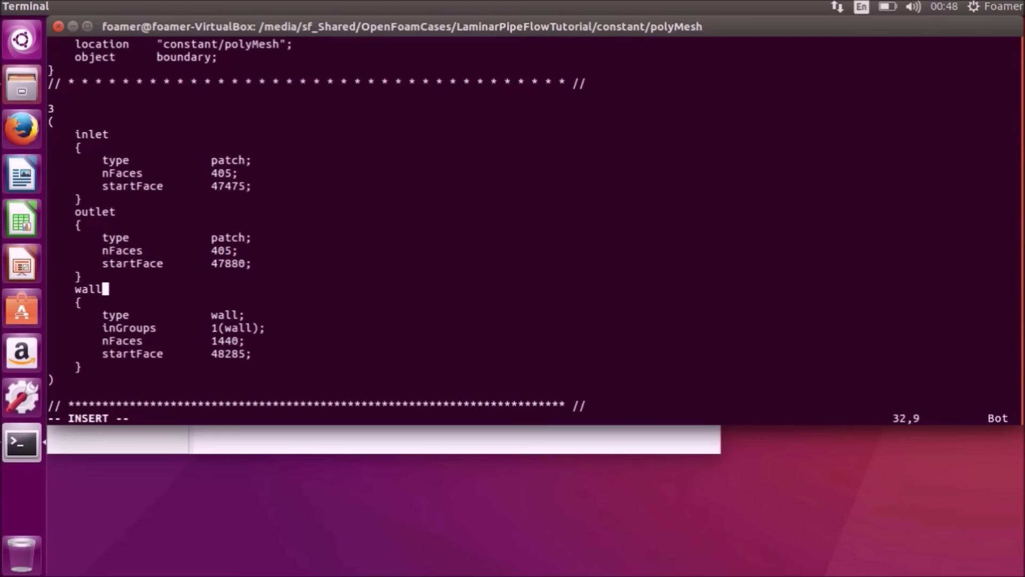
# Step: Save the boundary file and quit vim with :wq
pyautogui.press('Escape')
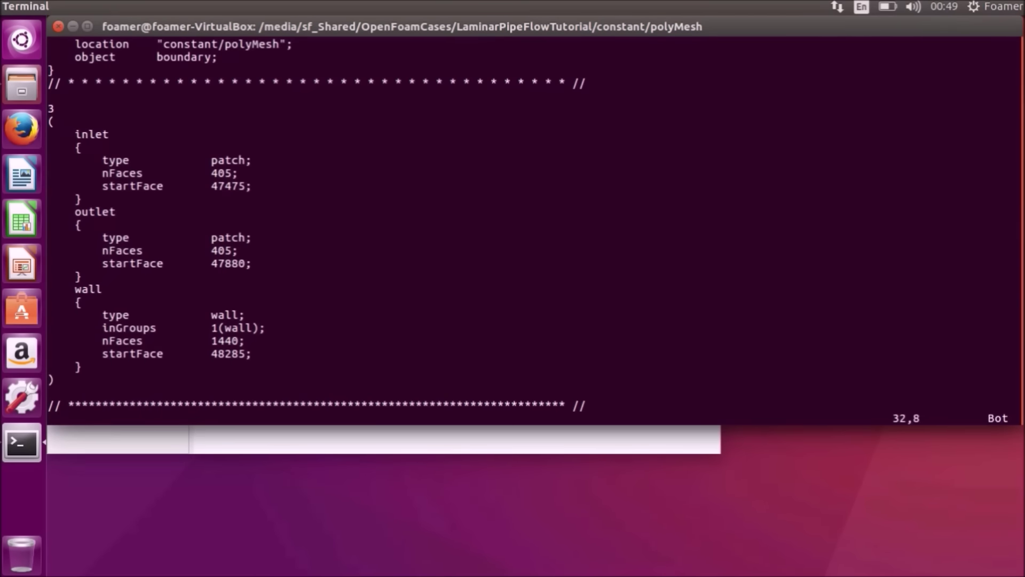
pyautogui.write(':wq')
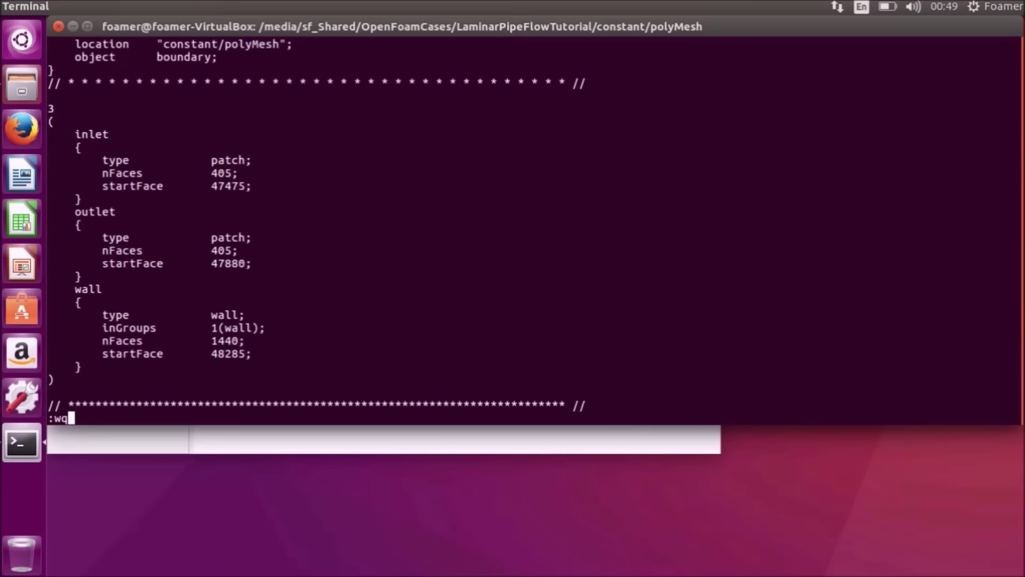
pyautogui.press('Return')
# Step: Go up two levels to the case root and list its contents
pyautogui.write('cd ..')
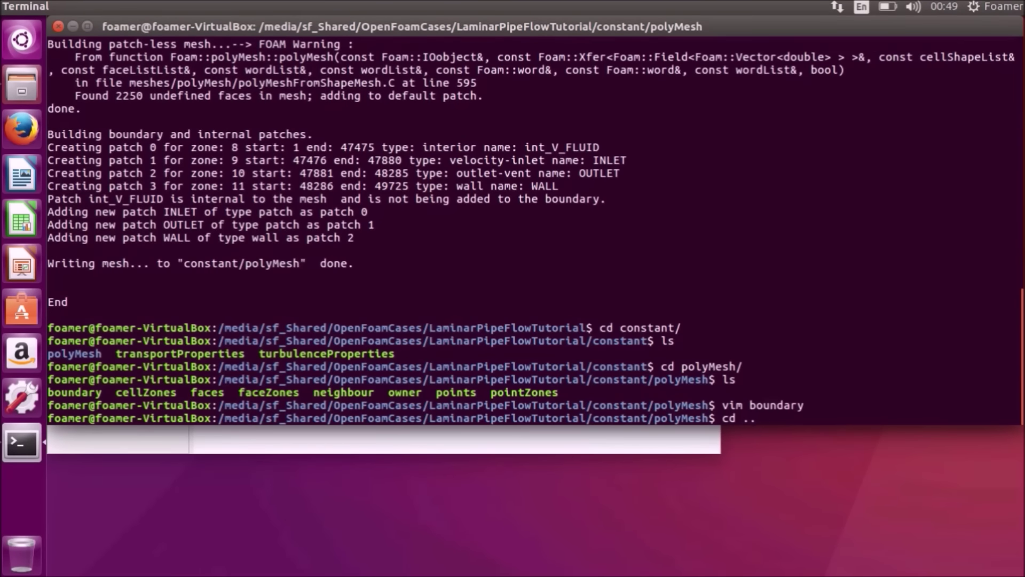
pyautogui.press('Return')
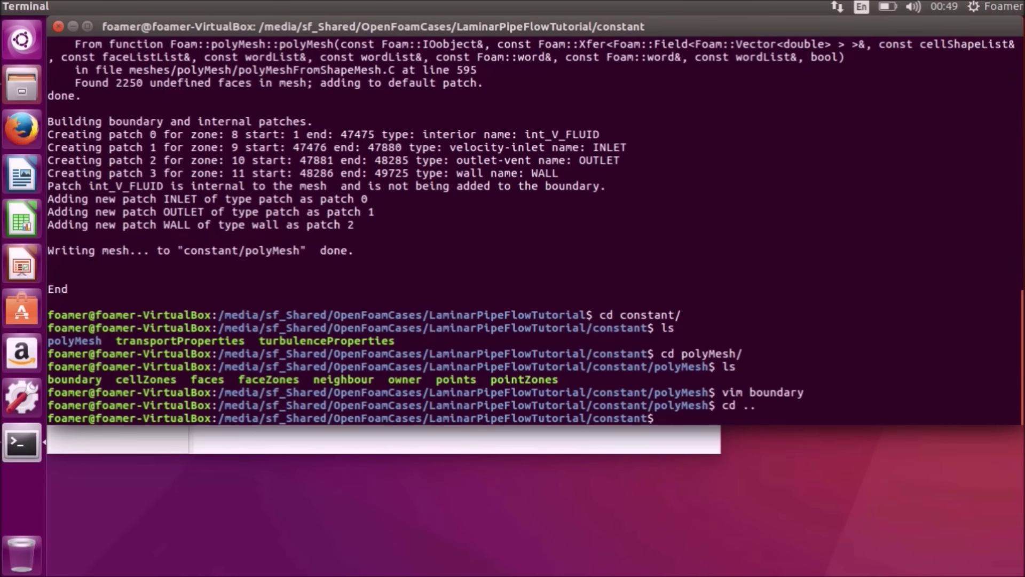
pyautogui.write('cd ..')
pyautogui.press('Return')
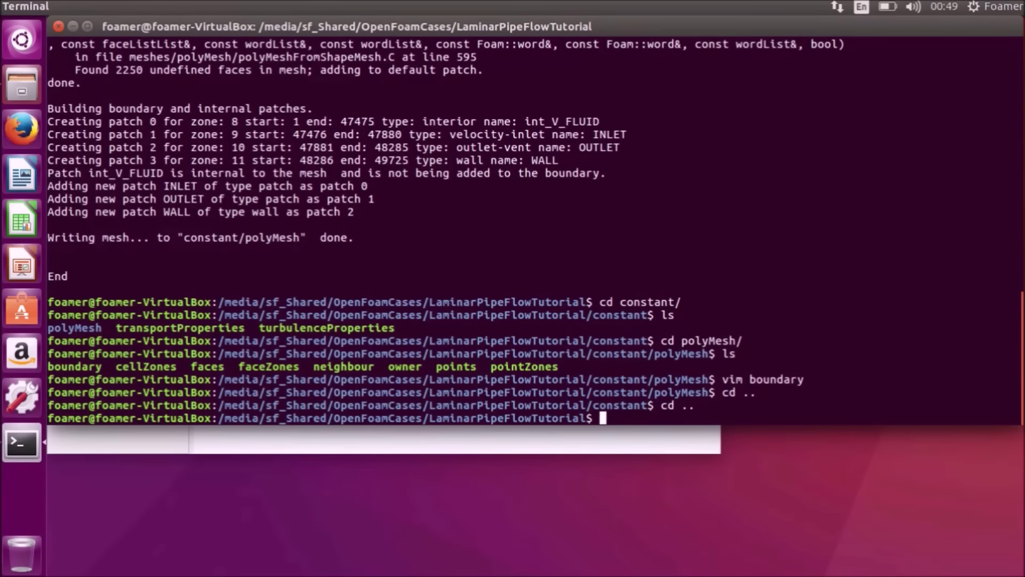
pyautogui.write('ls')
pyautogui.press('Return')
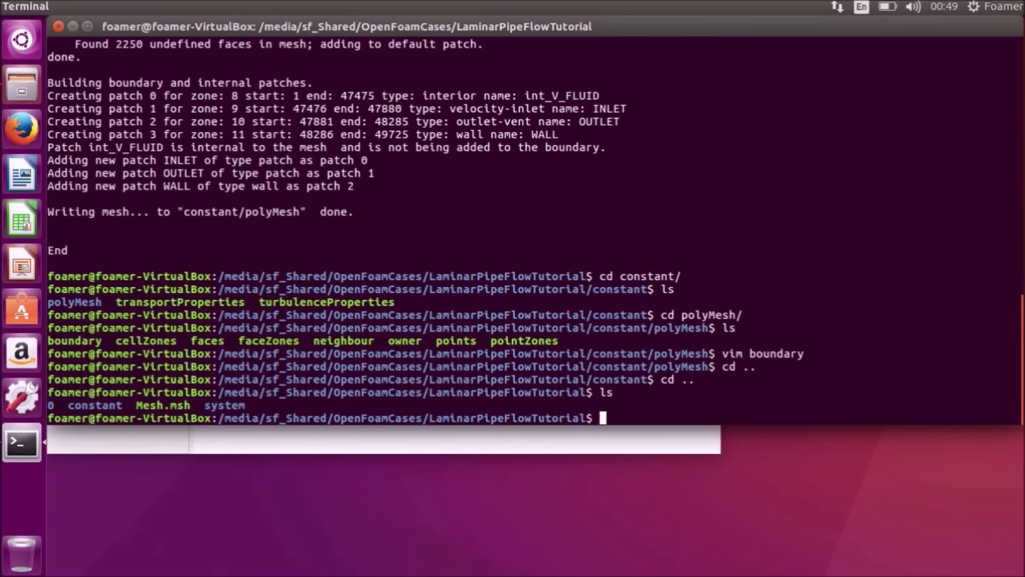
# Step: Open constant/transportProperties in vim and change nu from 1e-05 to 1.00481e-06
pyautogui.write('vim con')
pyautogui.press('Tab')
pyautogui.write('tra')
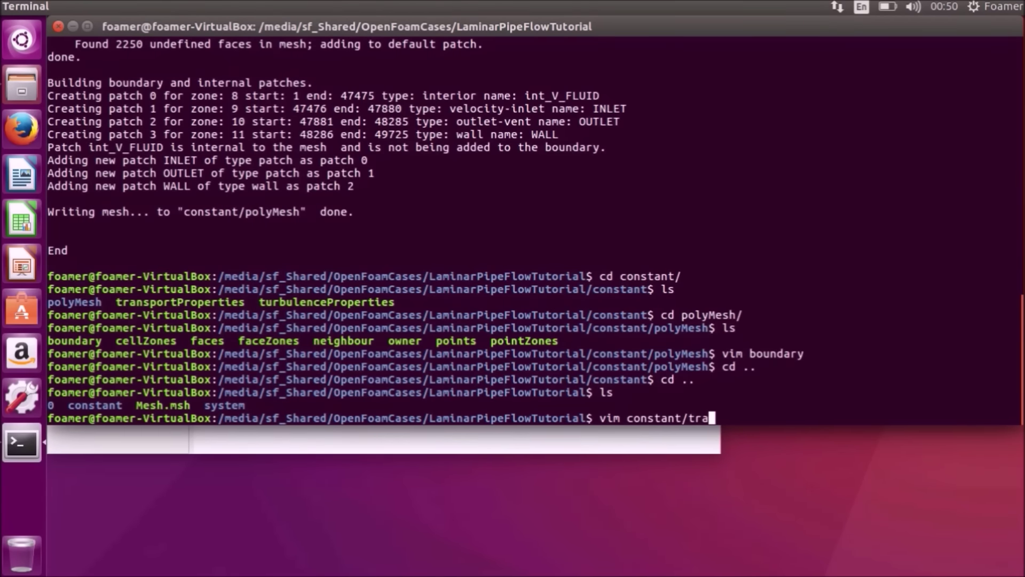
pyautogui.press('Tab')
pyautogui.press('Return')
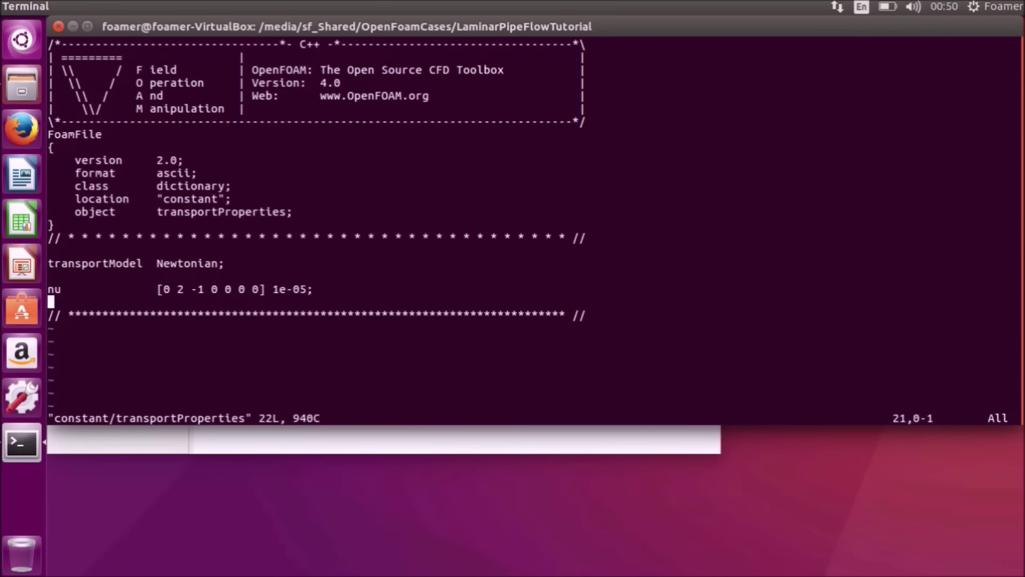
pyautogui.click(275, 289)
pyautogui.press('a')
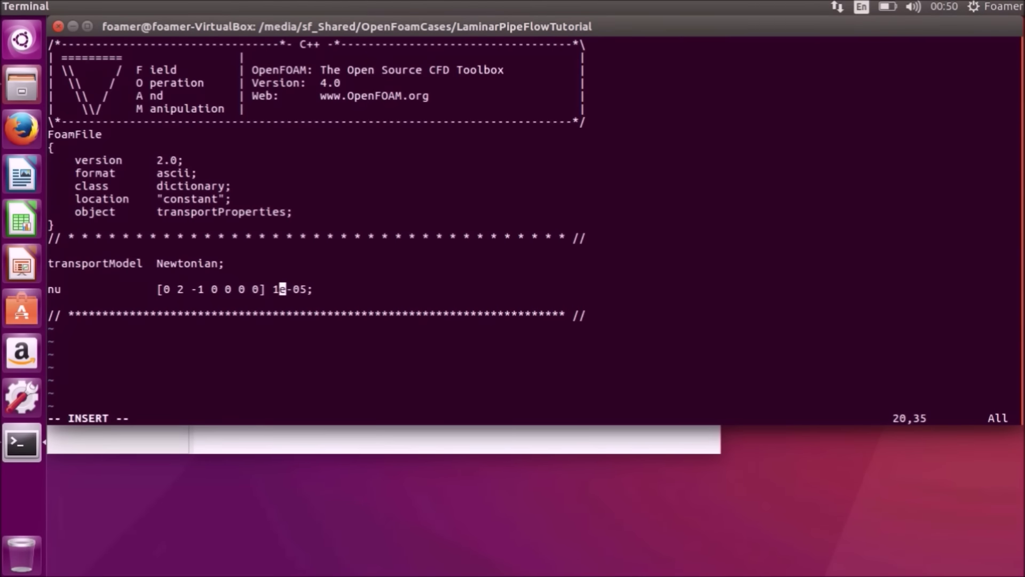
pyautogui.write('.004810')
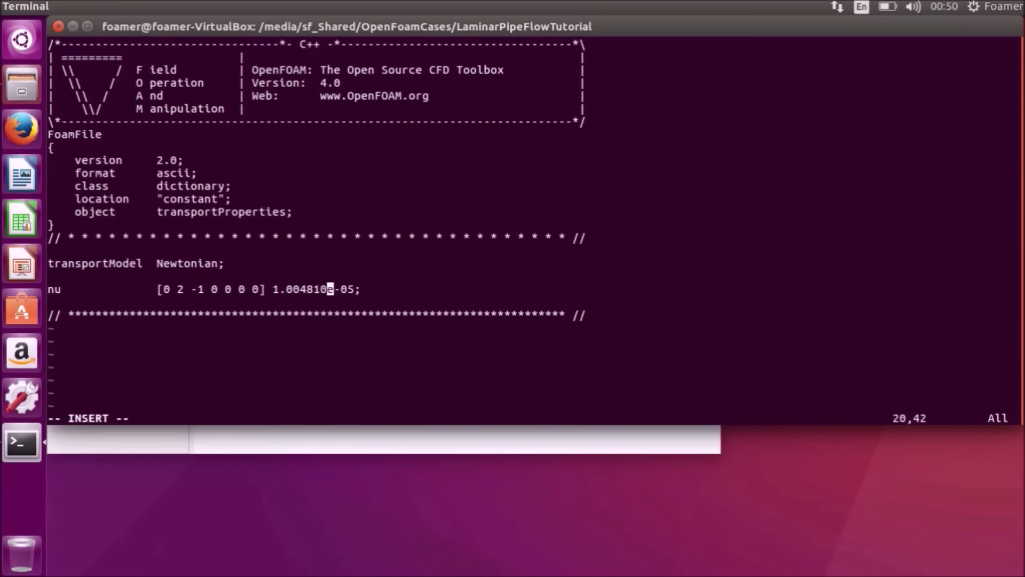
pyautogui.press('BackSpace')
pyautogui.press('Right')
pyautogui.press('Right')
pyautogui.press('Right')
pyautogui.press('Right')
pyautogui.press('BackSpace')
pyautogui.write('6')
# Step: Save transportProperties and exit vim with :wq
pyautogui.press('Escape')
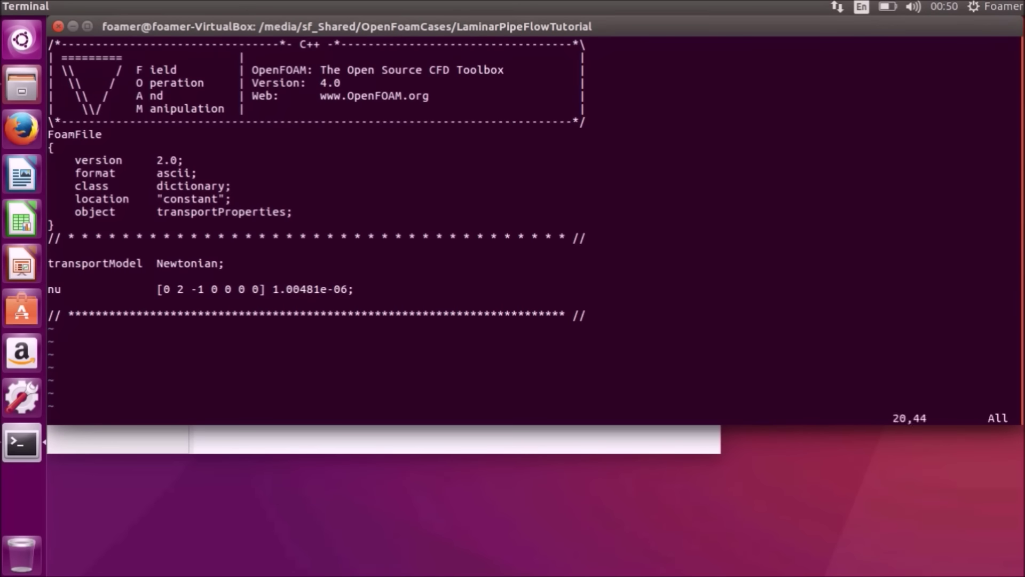
pyautogui.write(':wq')
pyautogui.press('Return')
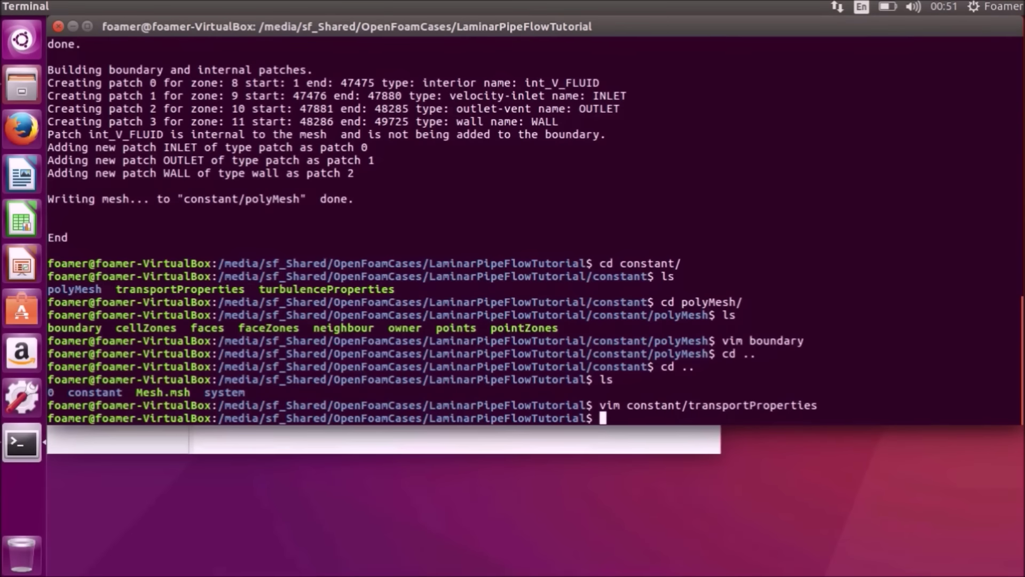
# Step: Open constant/turbulenceProperties in vim
pyautogui.write('vim con')
pyautogui.press('Tab')
pyautogui.write('tra')
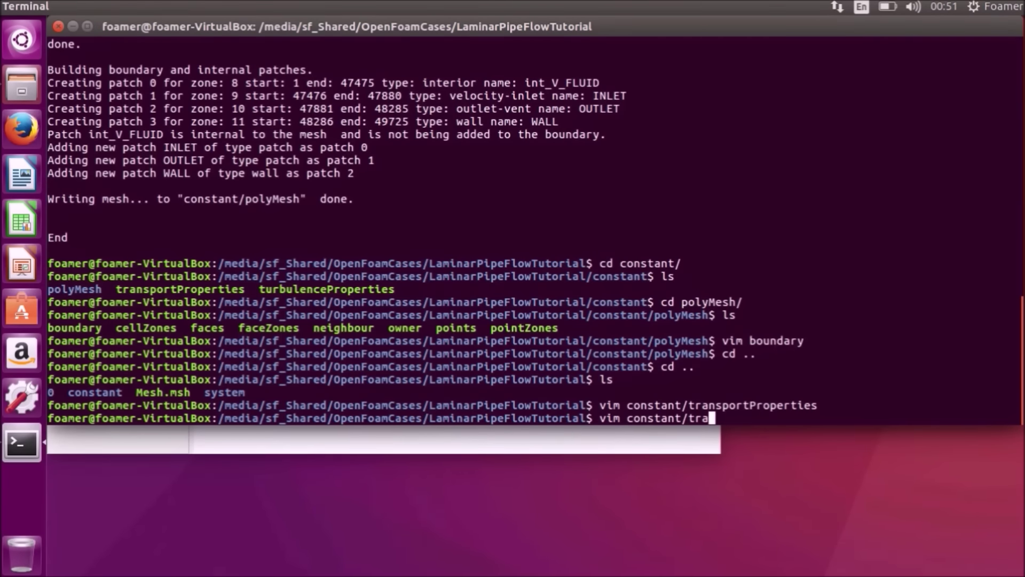
pyautogui.press('BackSpace')
pyautogui.press('BackSpace')
pyautogui.write('u')
pyautogui.press('Tab')
pyautogui.press('Return')
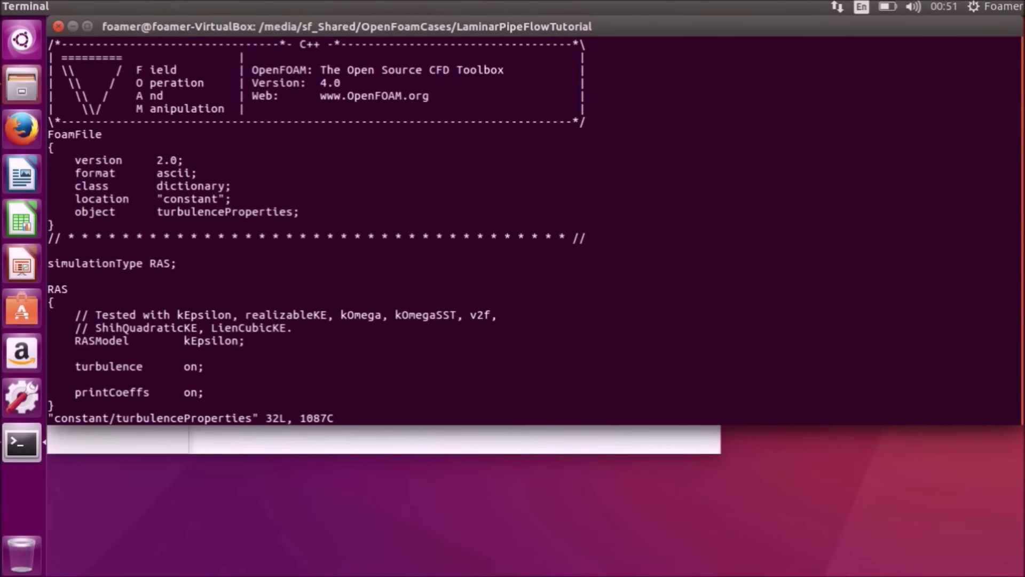
# Step: Change simulationType from RAS to laminar
pyautogui.press('a')
pyautogui.press('Down')
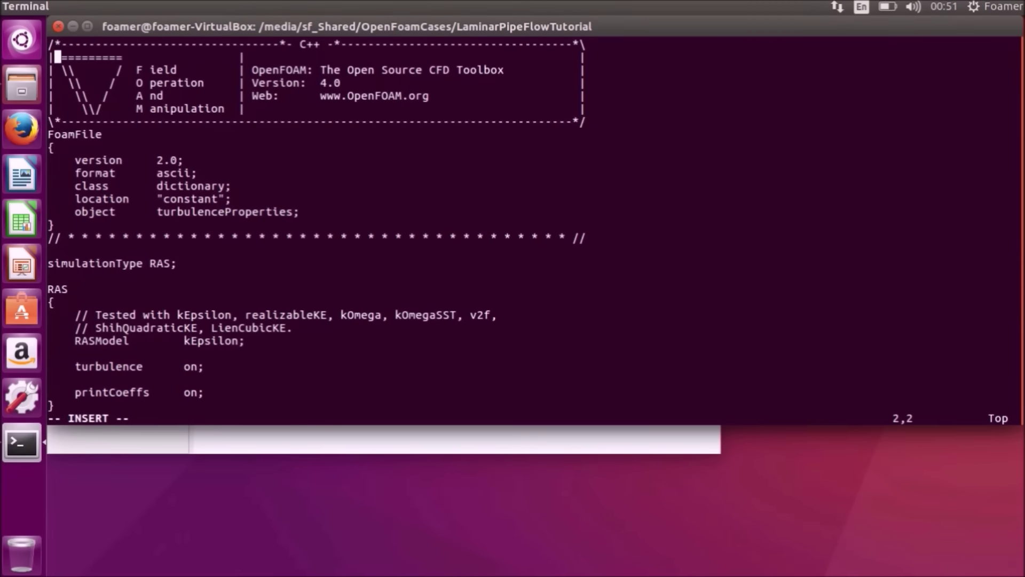
pyautogui.press('Down')
pyautogui.press('Down')
pyautogui.press('Down')
pyautogui.press('Down')
pyautogui.press('Down')
pyautogui.press('Down')
pyautogui.press('Down')
pyautogui.press('Down')
pyautogui.press('Down')
pyautogui.press('Down')
pyautogui.press('Down')
pyautogui.press('Down')
pyautogui.press('Down')
pyautogui.press('Down')
pyautogui.press('Down')
pyautogui.press('Down')
pyautogui.press('Down')
pyautogui.press('Up')
pyautogui.press('Right')
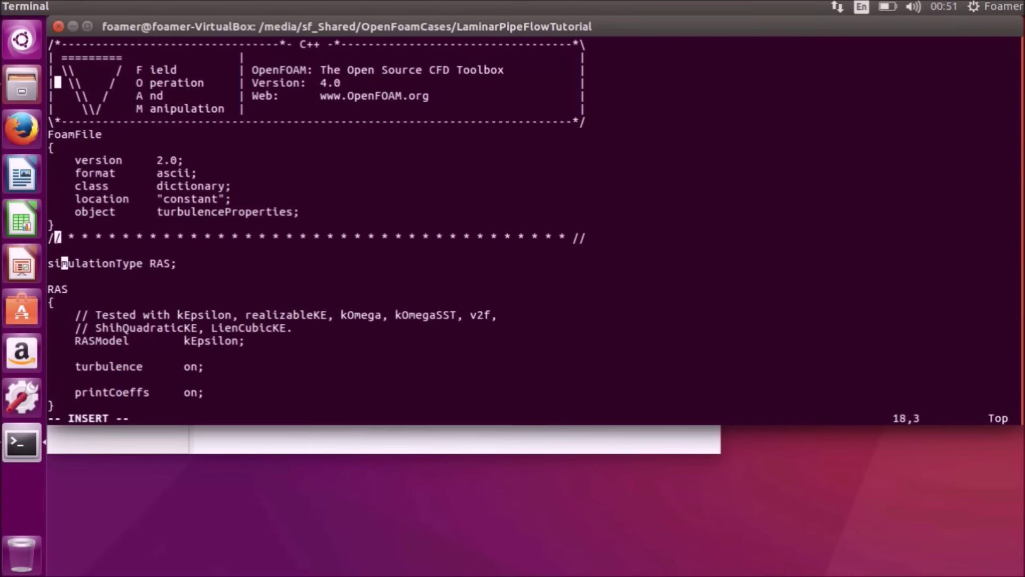
pyautogui.press('Right')
pyautogui.press('Right')
pyautogui.press('Right')
pyautogui.press('Right')
pyautogui.press('Right')
pyautogui.press('Right')
pyautogui.press('Right')
pyautogui.press('Right')
pyautogui.press('Right')
pyautogui.press('Right')
pyautogui.press('Right')
pyautogui.press('Right')
pyautogui.press('Right')
pyautogui.press('Right')
pyautogui.press('Right')
pyautogui.press('Right')
pyautogui.press('Up')
pyautogui.press('Down')
pyautogui.press('BackSpace')
pyautogui.press('BackSpace')
pyautogui.press('BackSpace')
pyautogui.write('laminar')
# Step: Switch the turbulence and printCoeffs values from on to off
pyautogui.press('Down')
pyautogui.press('Down')
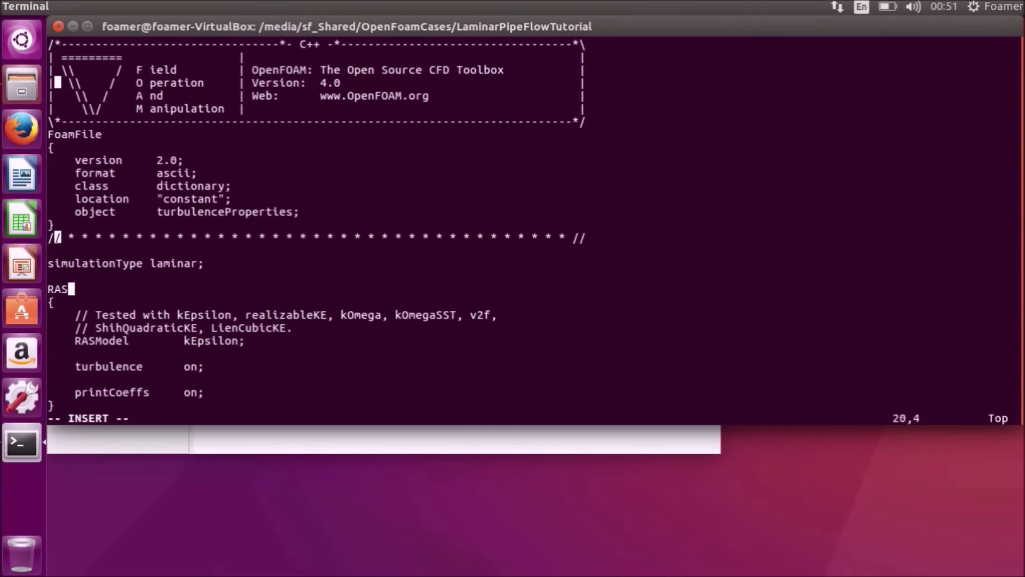
pyautogui.press('Down')
pyautogui.press('Down')
pyautogui.press('Down')
pyautogui.press('Down')
pyautogui.press('Down')
pyautogui.click(200, 366)
pyautogui.press('BackSpace')
pyautogui.press('BackSpace')
pyautogui.write('off')
pyautogui.press('Down')
pyautogui.press('Down')
pyautogui.press('Down')
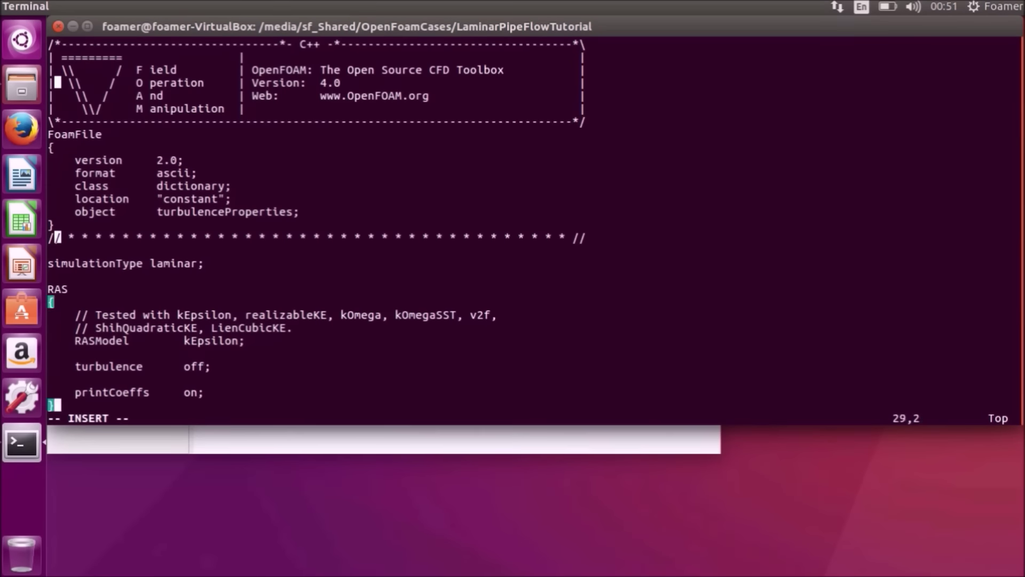
pyautogui.press('Up')
pyautogui.press('Left')
pyautogui.press('BackSpace')
pyautogui.press('BackSpace')
pyautogui.write('off')
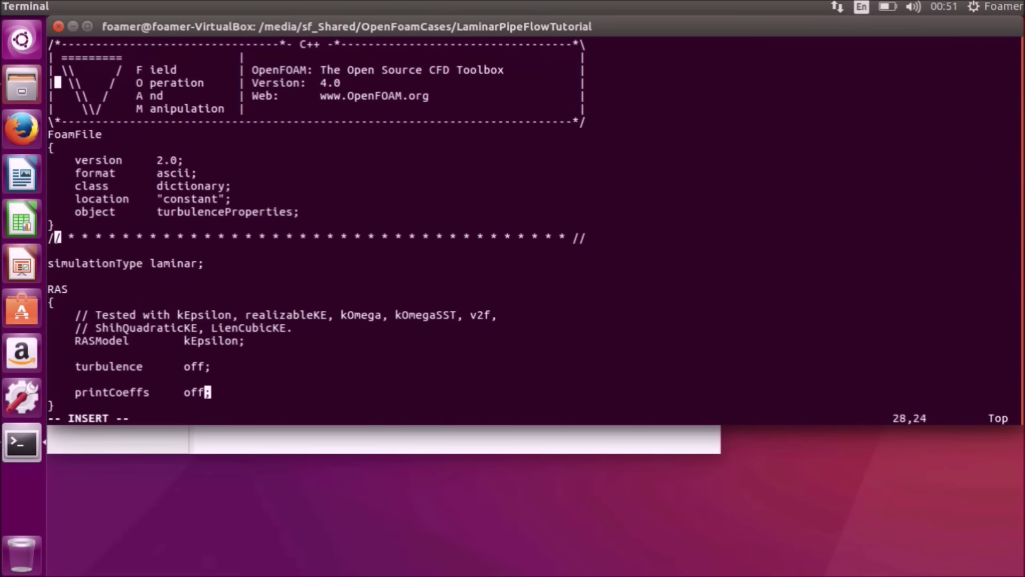
# Step: Save turbulenceProperties with :w and quit vim with :q
pyautogui.press('Escape')
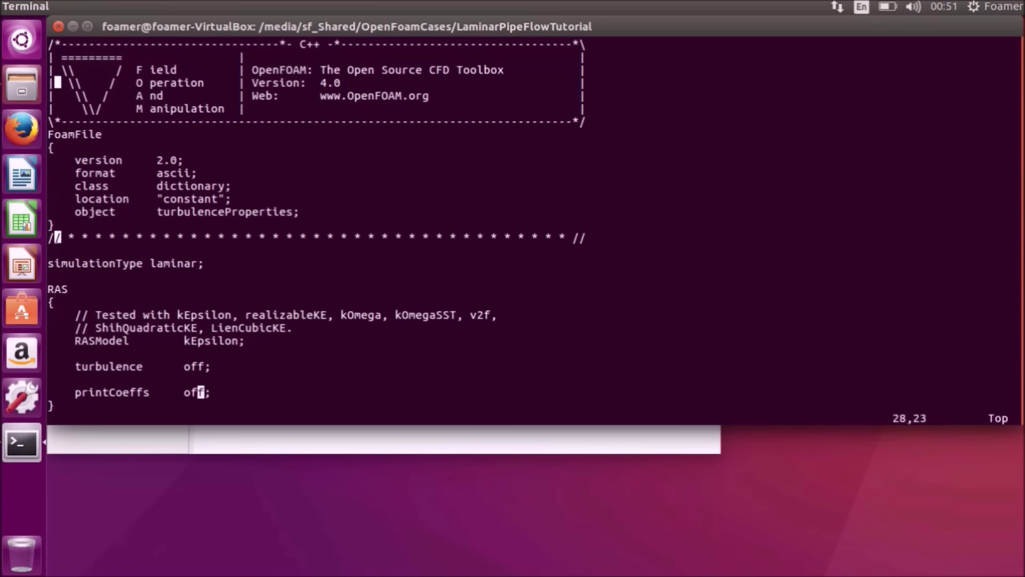
pyautogui.write(':wq')
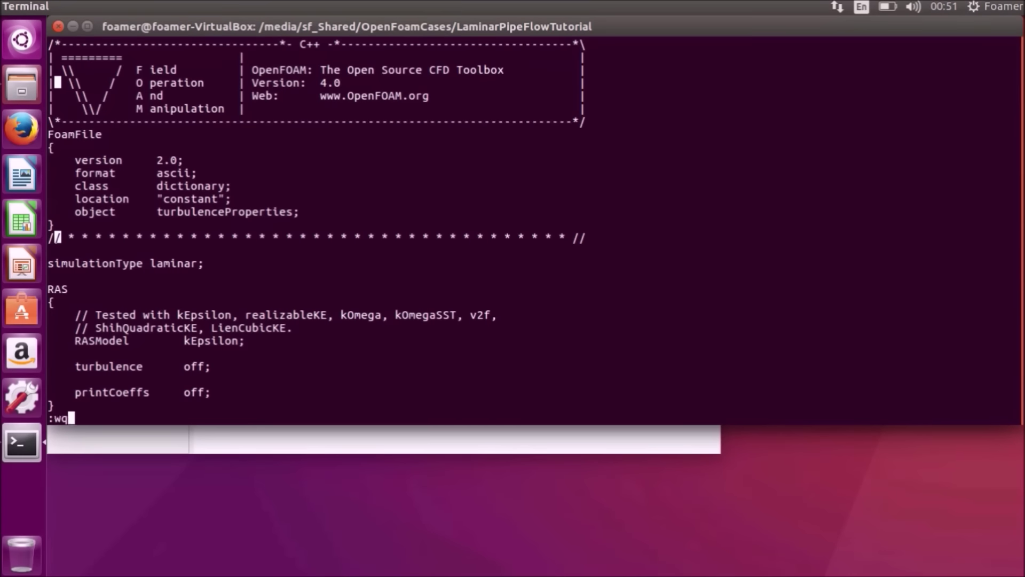
pyautogui.press('Return')
pyautogui.write(':q')
pyautogui.press('Return')
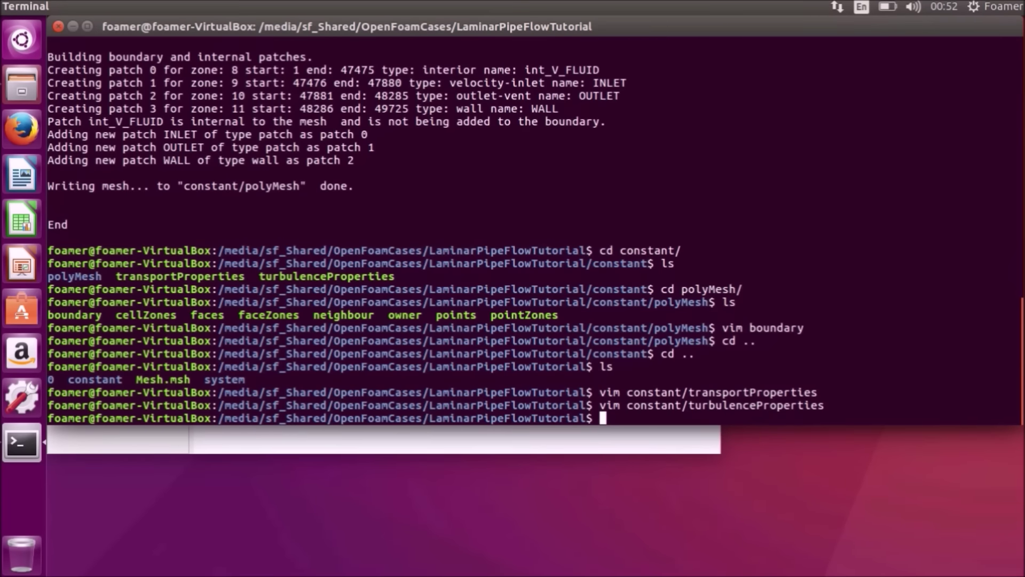
# Step: List the case folder, cd into 0, and list its epsilon, f, k, nut, nuTilda, omega, p, U, v2 files
pyautogui.write('ls')
pyautogui.press('Return')
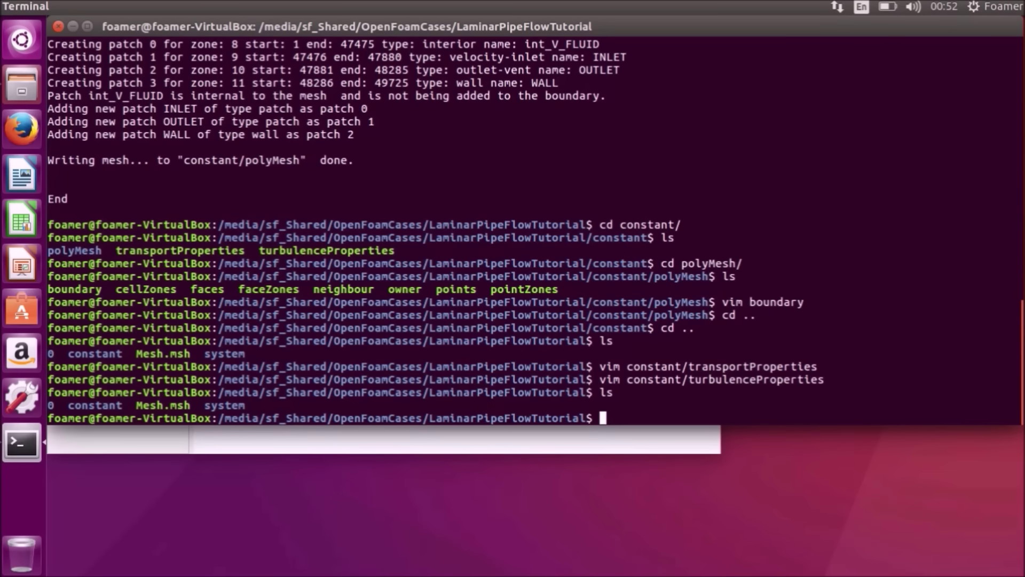
pyautogui.write('cd 0')
pyautogui.press('Return')
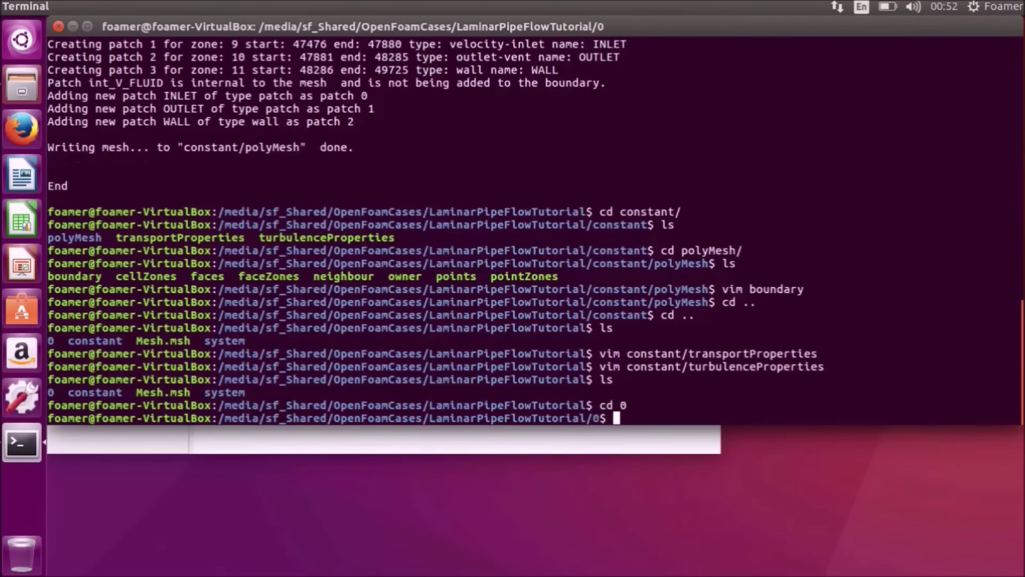
pyautogui.write('ls')
pyautogui.press('Return')
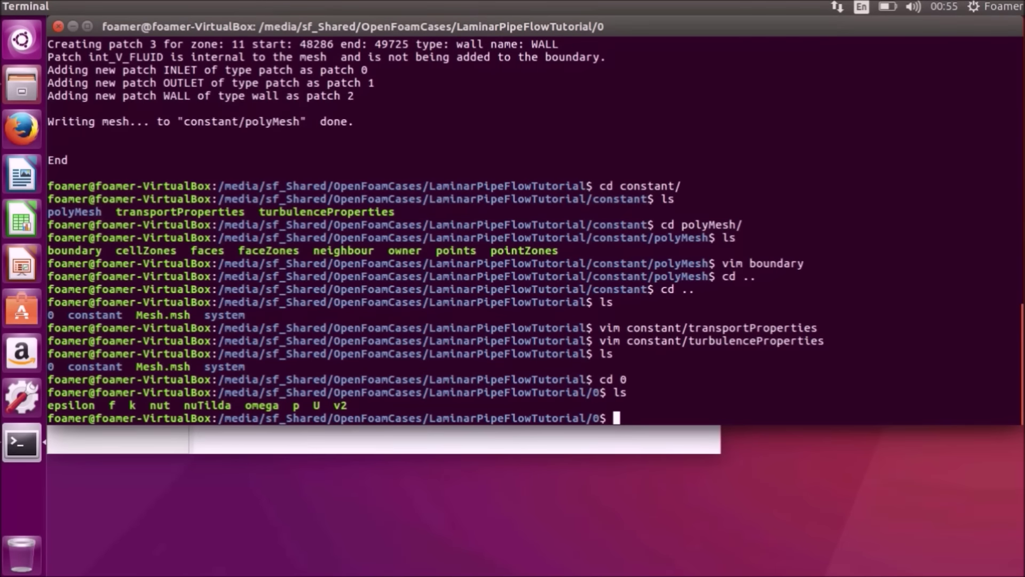
# Step: Remove epsilon, f, k, nuTilda, omega, v2 and nut with rm, then confirm only p and U remain
pyautogui.write('rm ep')
pyautogui.press('Tab')
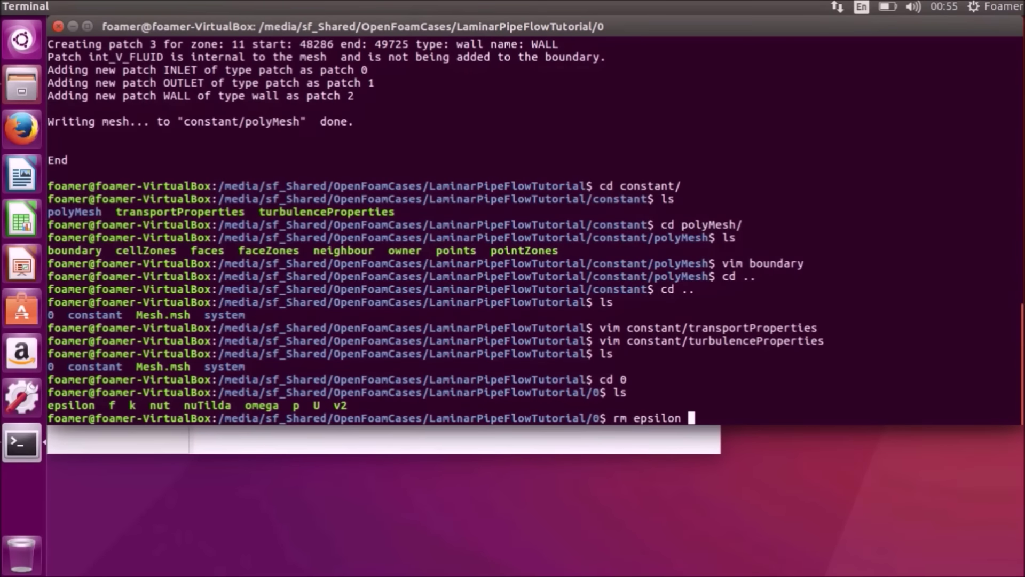
pyautogui.write('f k nu nuTilda om')
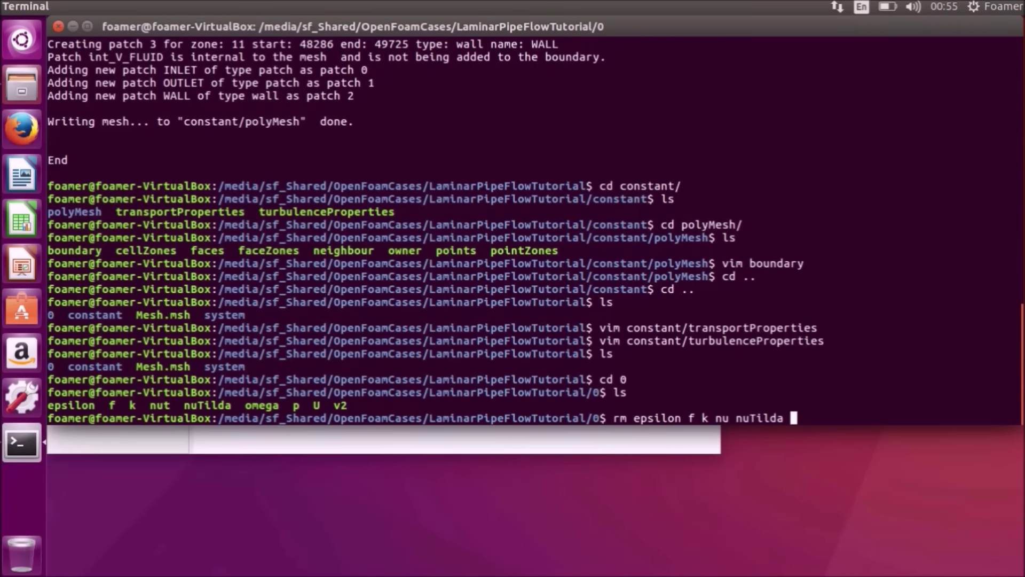
pyautogui.write('ega v2')
pyautogui.press('Return')
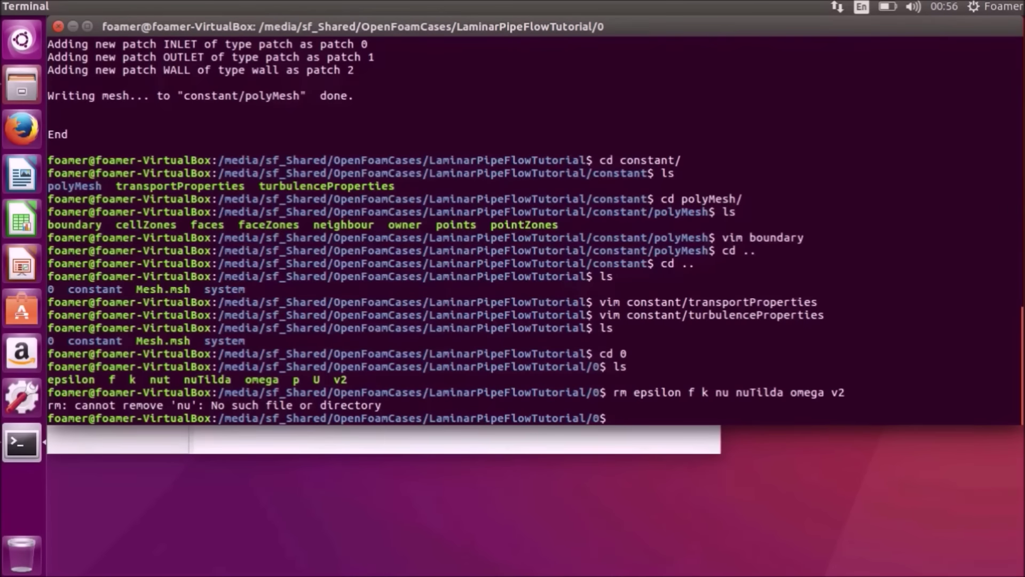
pyautogui.write('rm nut')
pyautogui.press('Return')
pyautogui.write('ls')
pyautogui.press('Return')
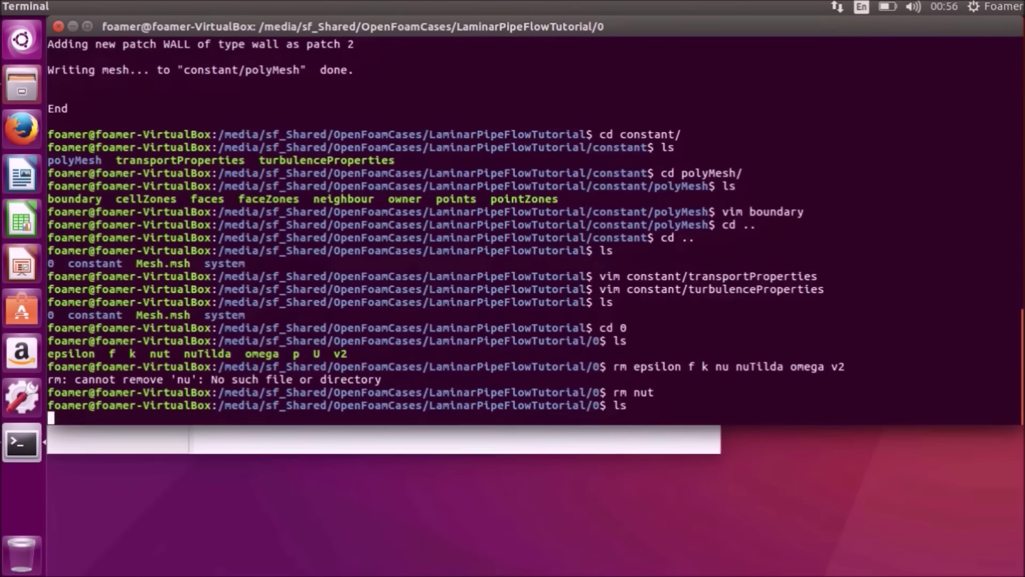